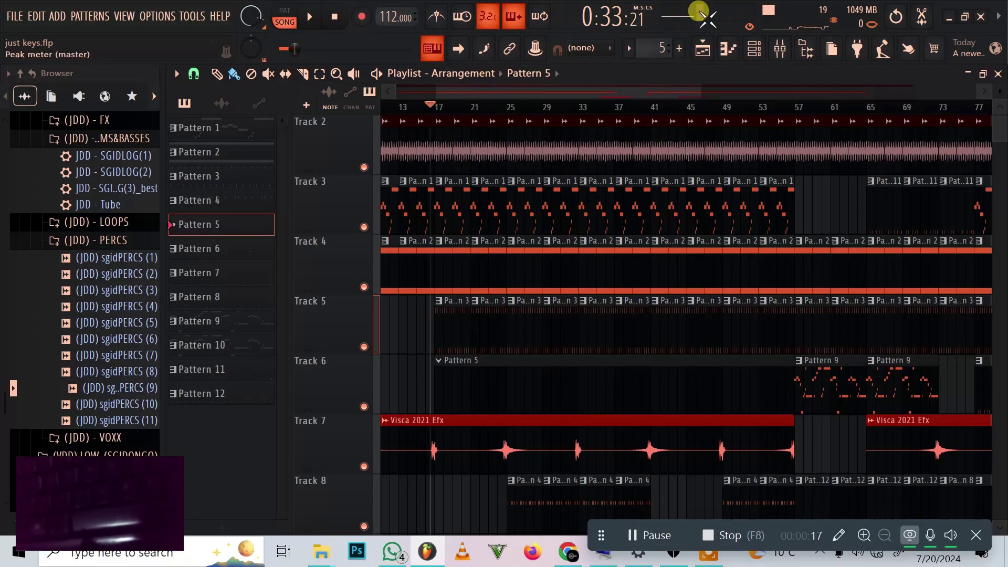
Step: Glance at the channel rack, then play the arrangement from bar 13 and stop it
{"action": "left_click", "coordinate": [755, 49]}
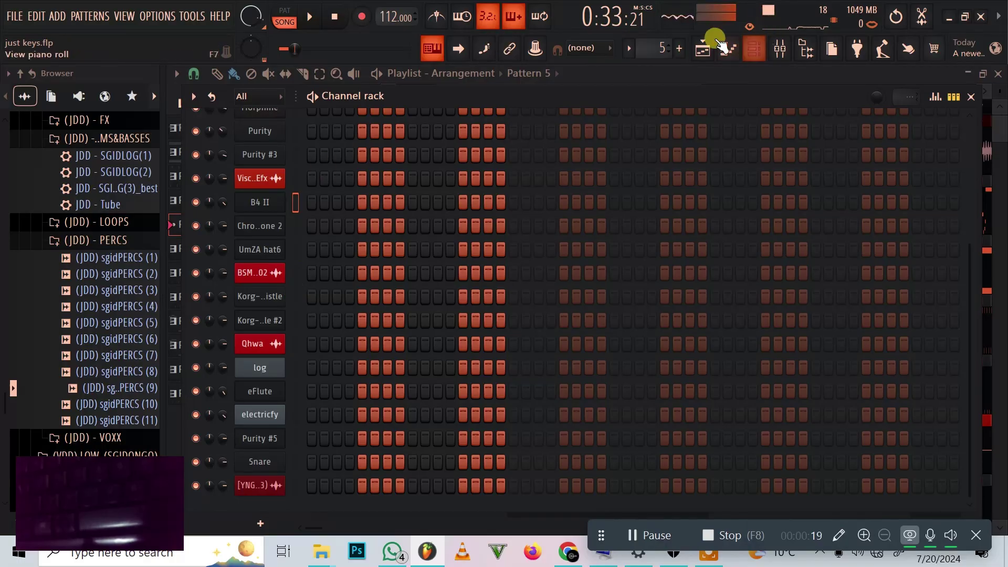
{"action": "left_click", "coordinate": [702, 49]}
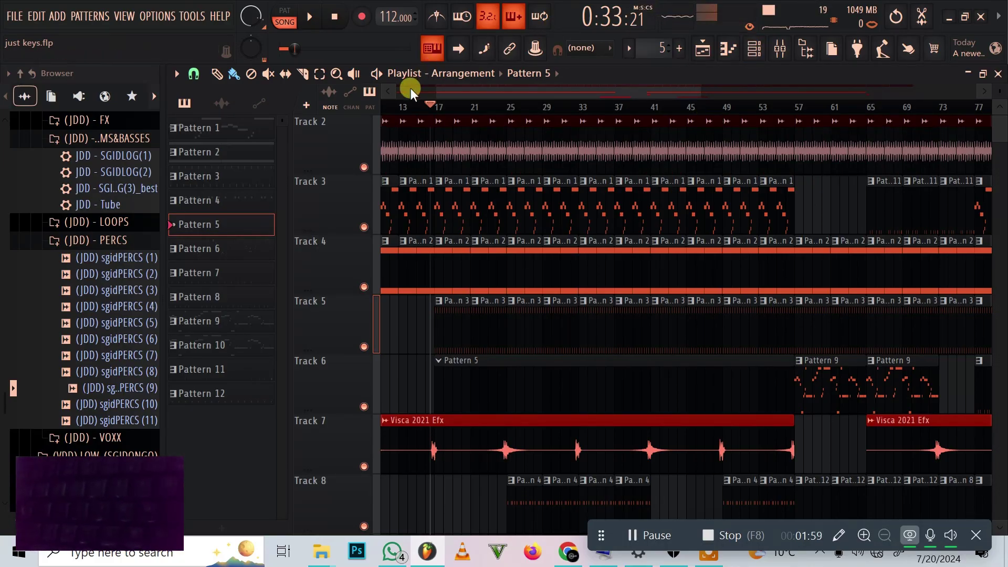
{"action": "left_click", "coordinate": [426, 106]}
{"action": "scroll", "coordinate": [428, 110], "scroll_direction": "down", "scroll_amount": 3}
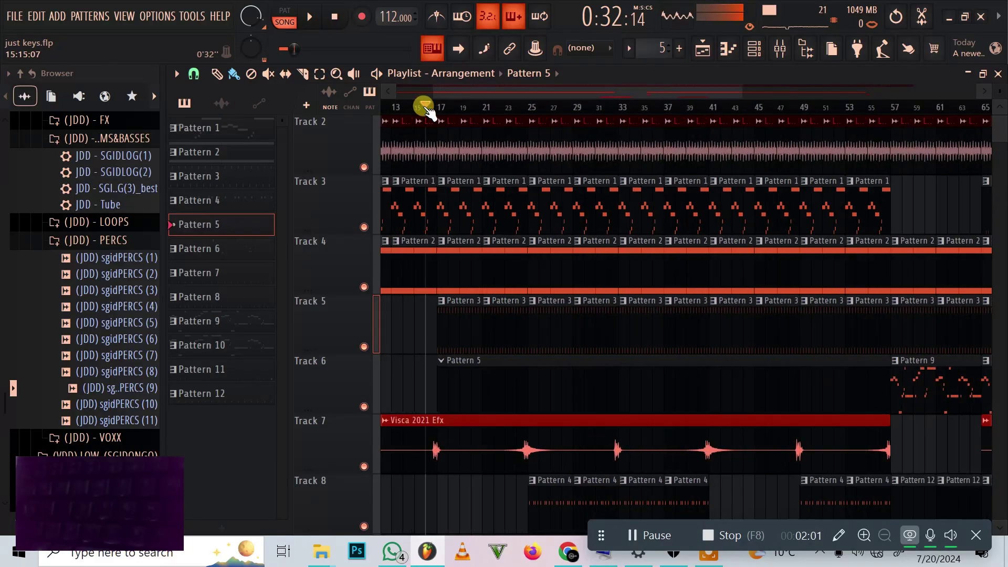
{"action": "left_click", "coordinate": [402, 105]}
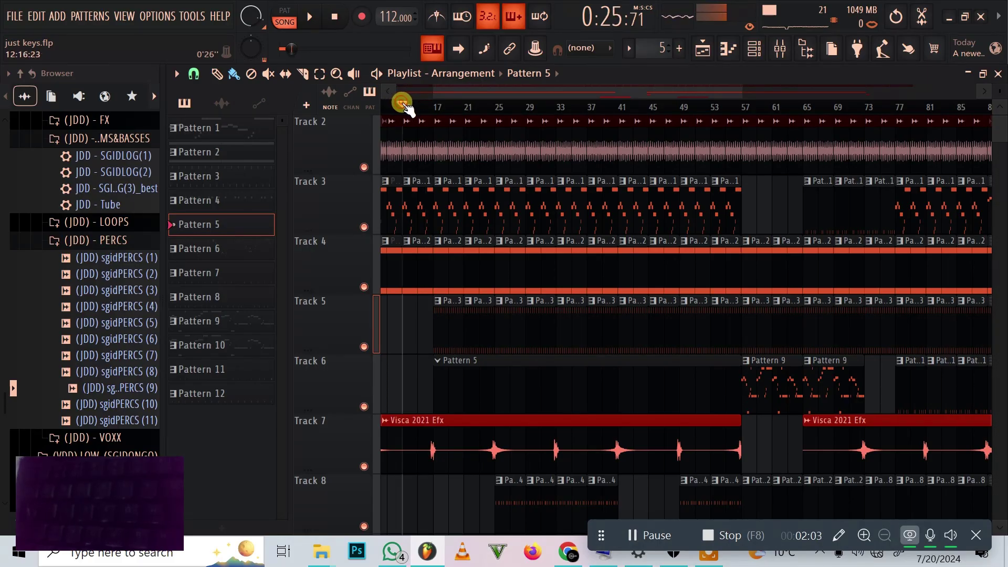
{"action": "left_click", "coordinate": [314, 16]}
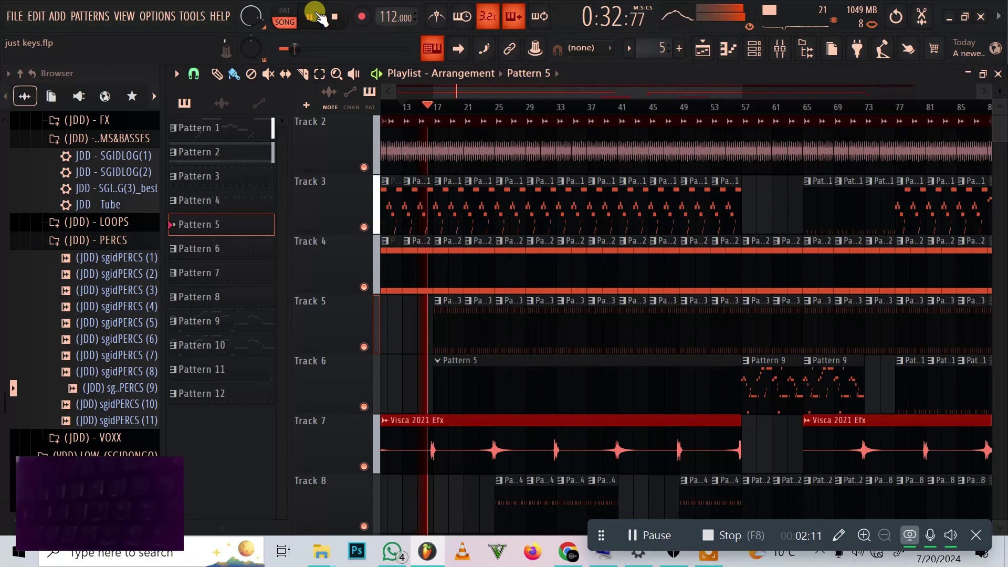
{"action": "left_click", "coordinate": [317, 17]}
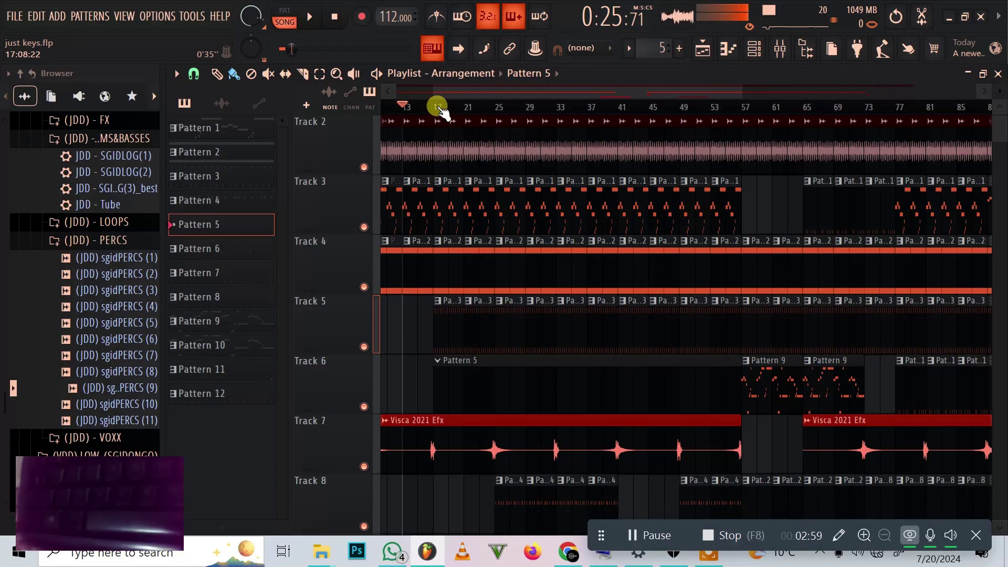
Step: Make Pattern 2 the current pattern and preview its Purity #3 notes in the piano roll
{"action": "right_click", "coordinate": [433, 46]}
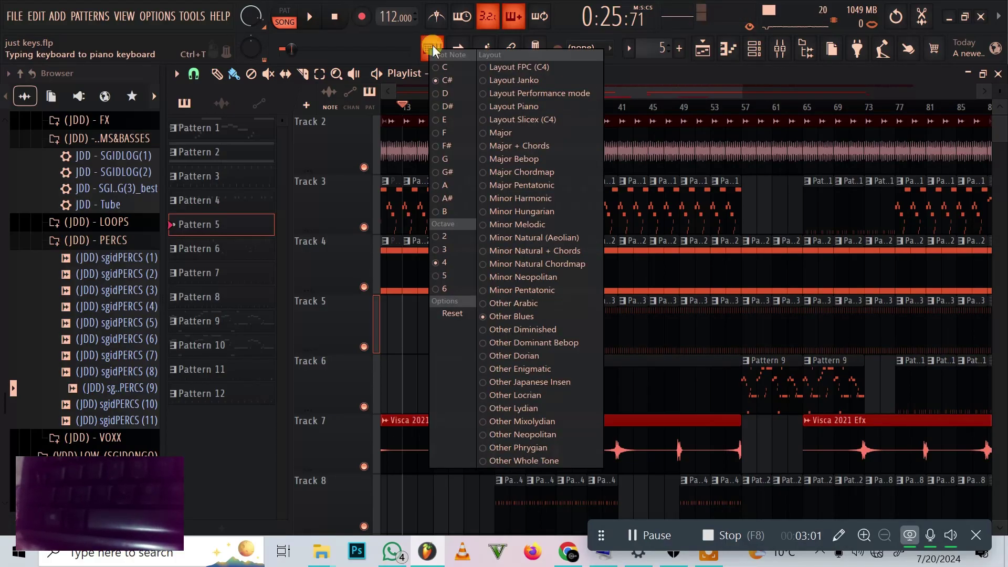
{"action": "left_click", "coordinate": [401, 269]}
{"action": "double_click", "coordinate": [404, 269]}
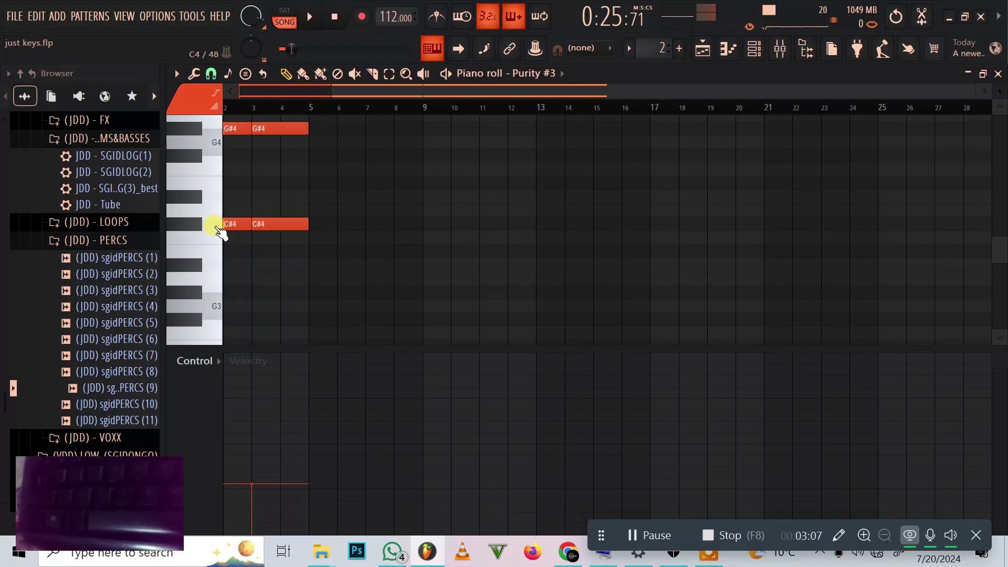
{"action": "left_click", "coordinate": [699, 51]}
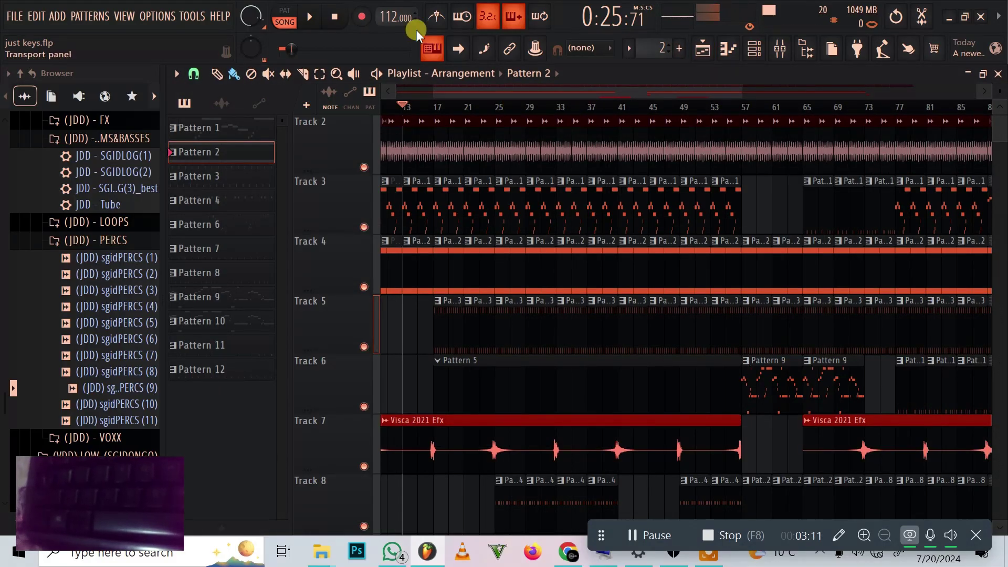
Step: Set the typing keyboard to root note C# with the Other Blues layout and test a note
{"action": "right_click", "coordinate": [432, 49]}
{"action": "left_click", "coordinate": [434, 78]}
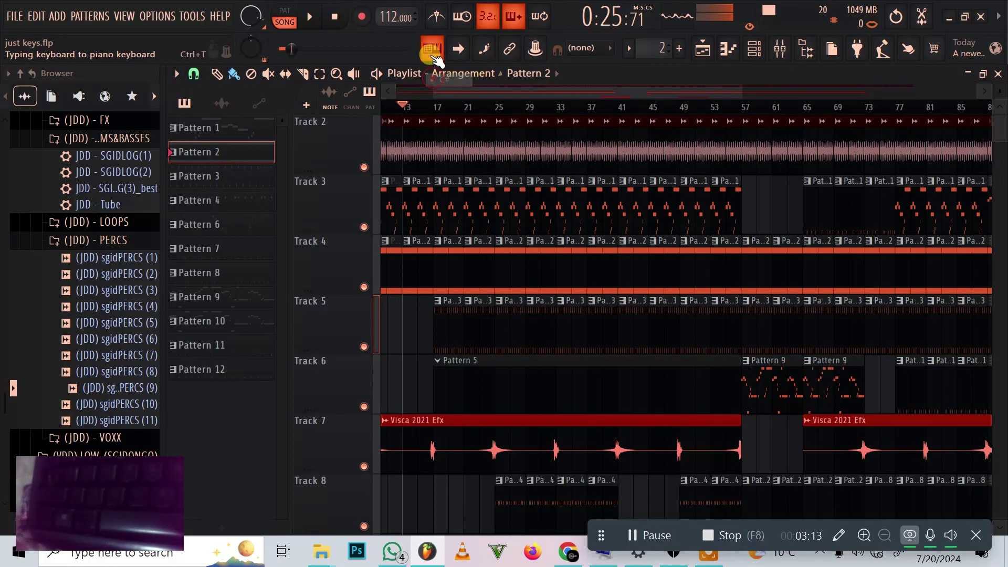
{"action": "right_click", "coordinate": [428, 52]}
{"action": "left_click", "coordinate": [496, 320]}
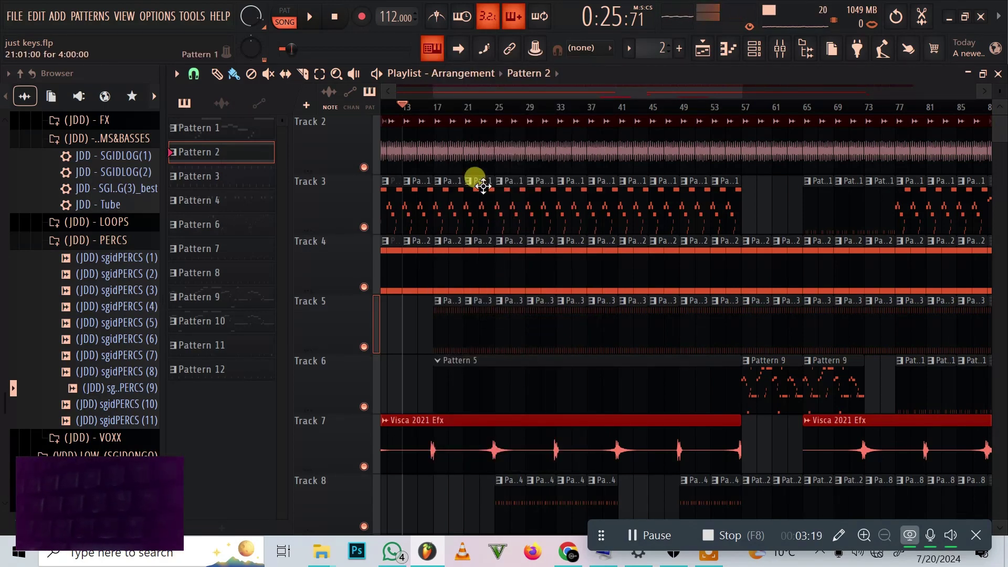
{"action": "key", "text": "6"}
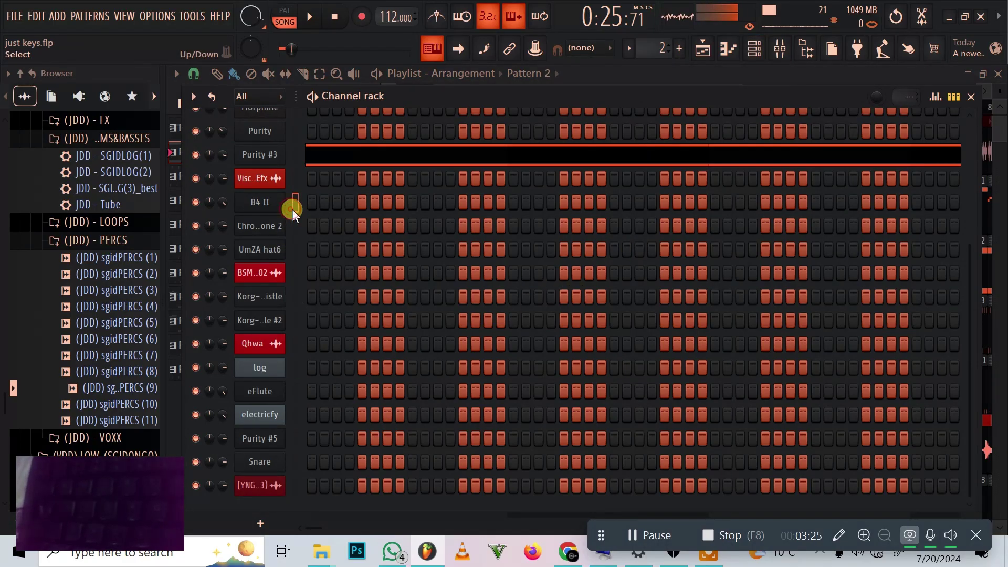
Step: Open the B4 II channel's organ interface, then show its mixer insert
{"action": "left_click", "coordinate": [262, 206]}
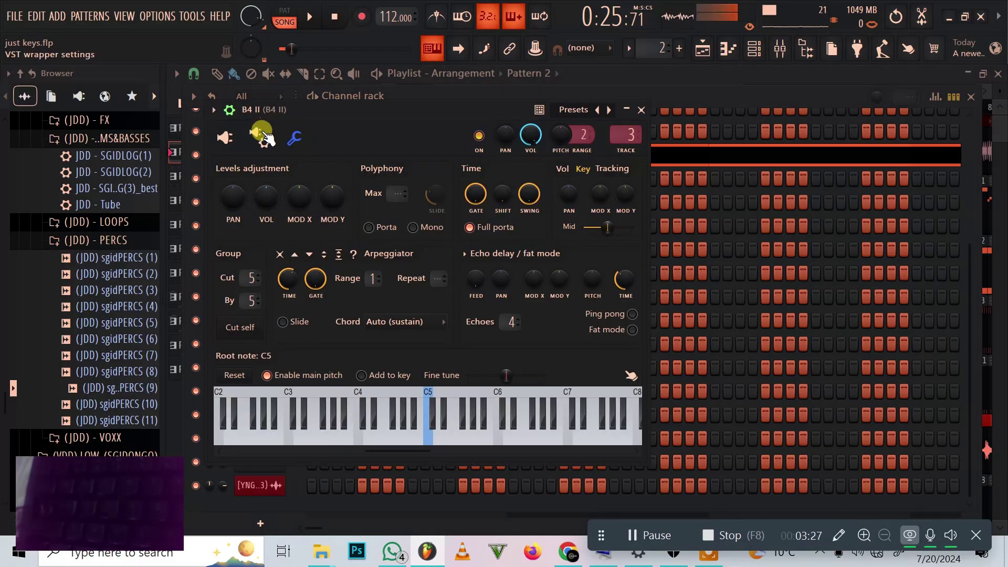
{"action": "left_click", "coordinate": [226, 137]}
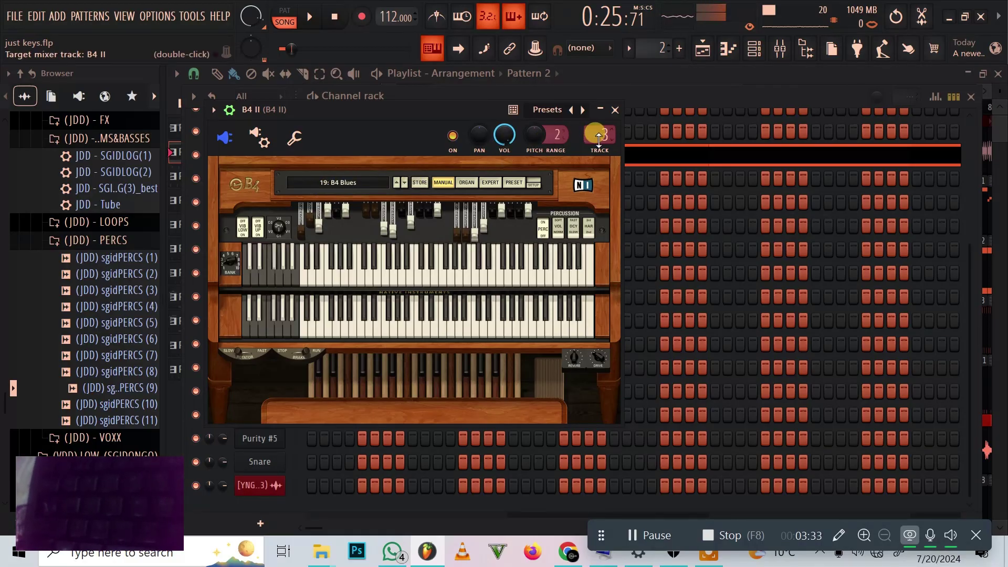
{"action": "left_click", "coordinate": [780, 48]}
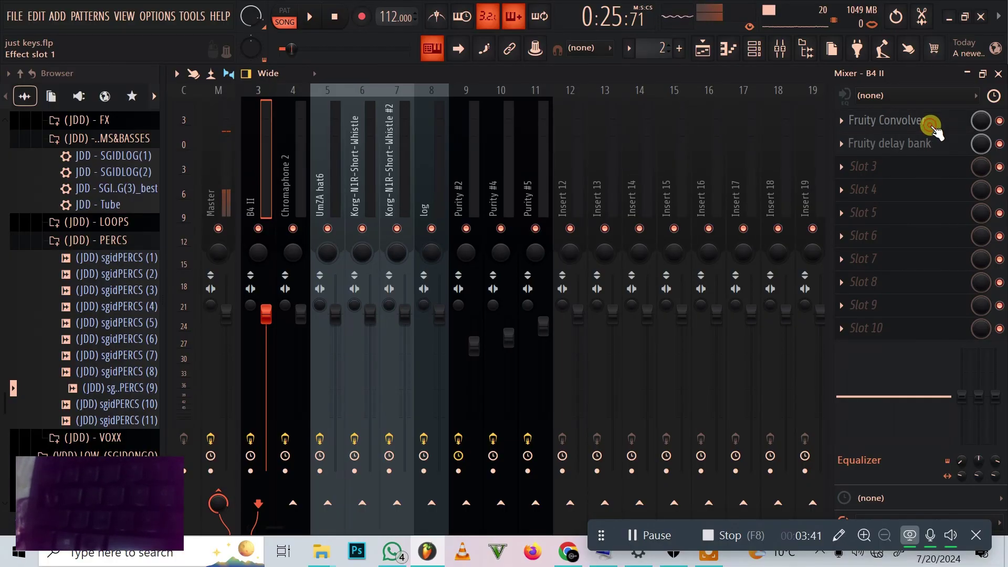
Step: Inspect the Fruity Convolver and Fruity delay bank effects on the B4 II insert
{"action": "left_click", "coordinate": [932, 126]}
{"action": "left_click", "coordinate": [933, 129]}
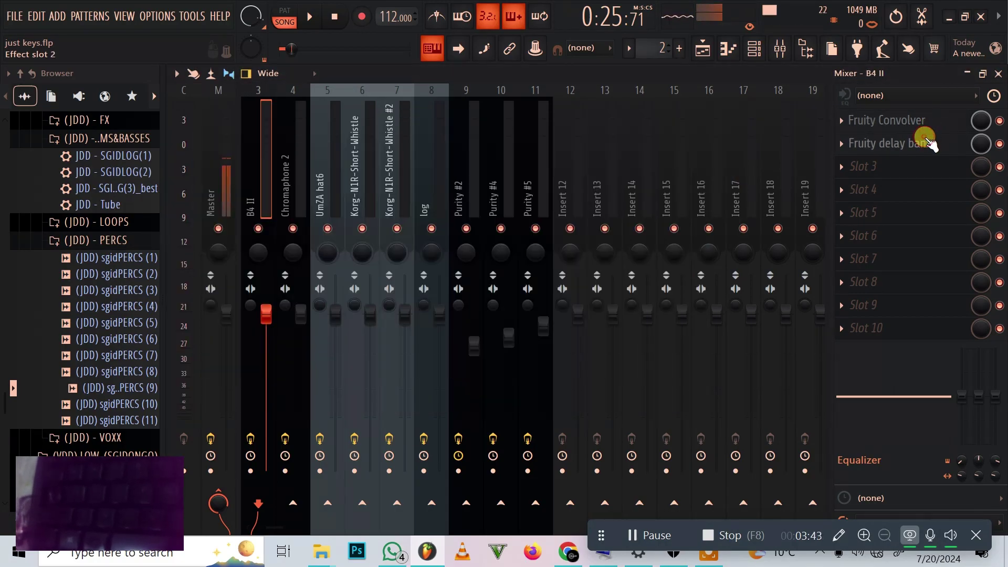
{"action": "left_click", "coordinate": [931, 144]}
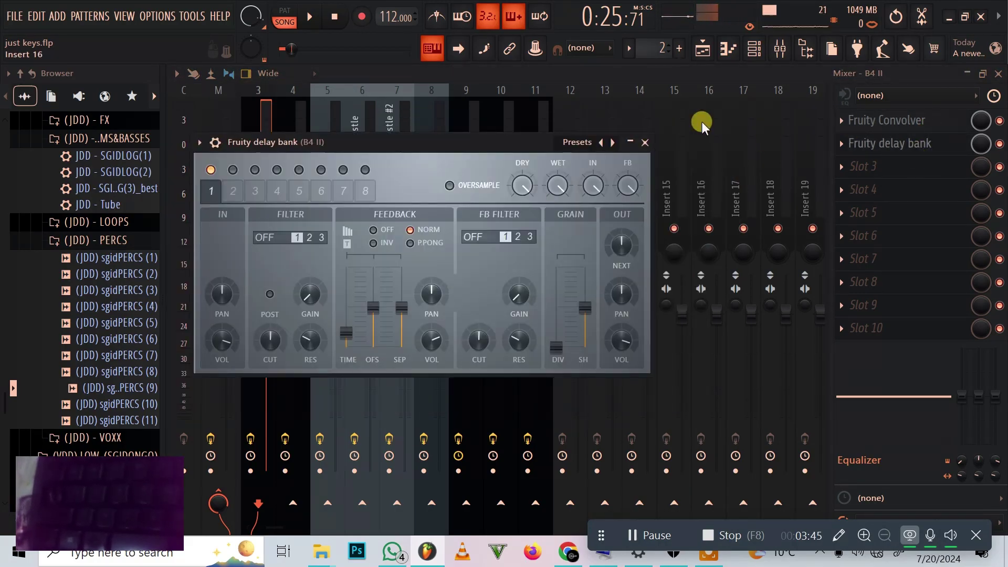
{"action": "left_click", "coordinate": [646, 142]}
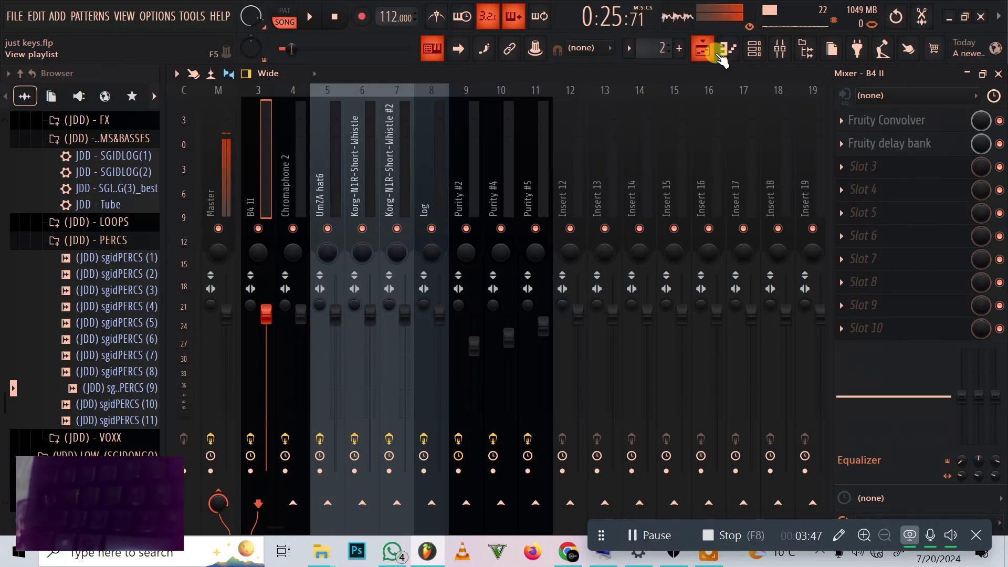
Step: Audition the B4 II organ with typing-keyboard test notes such as F#5 and C#7
{"action": "key", "text": "g"}
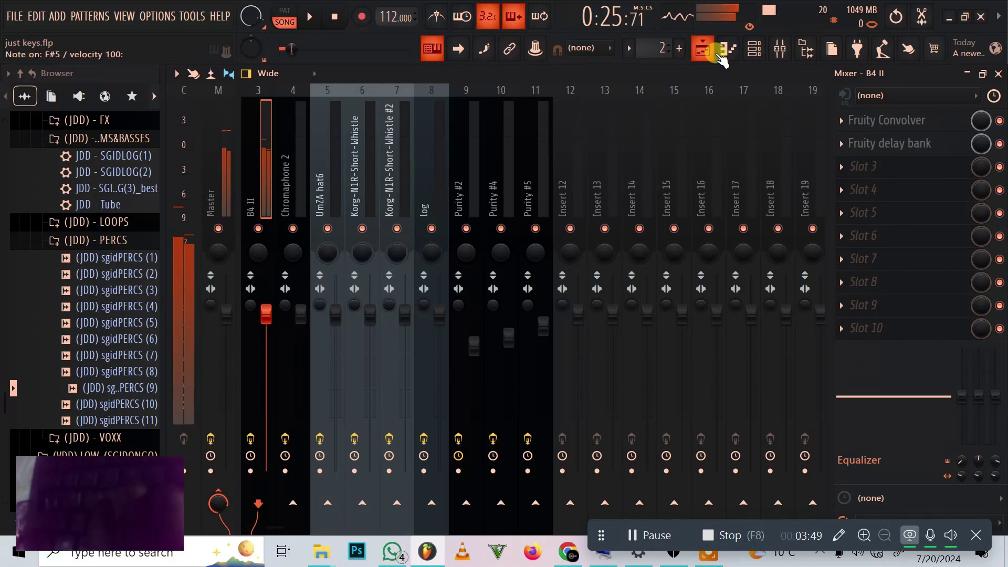
{"action": "key", "text": "t"}
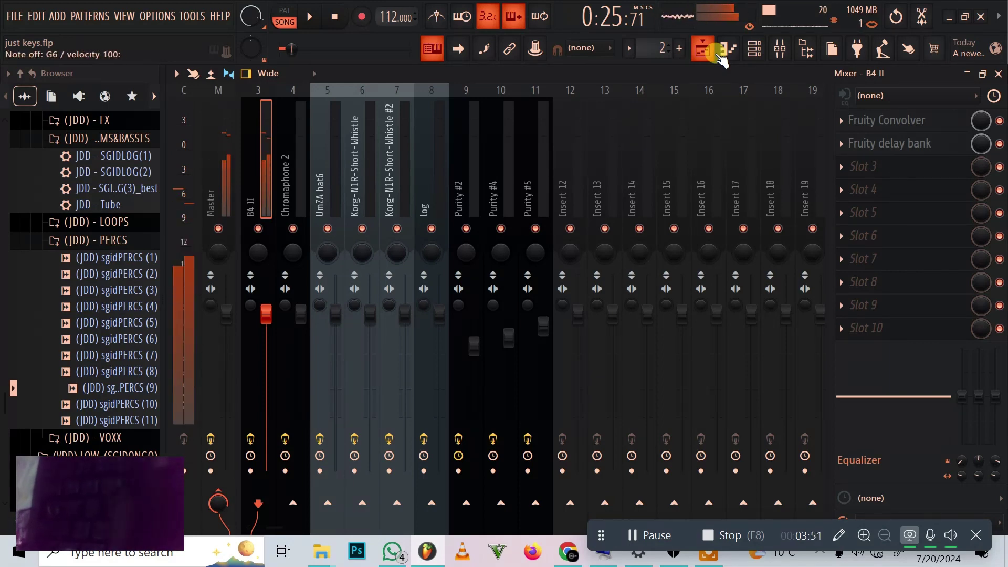
{"action": "key", "text": "9"}
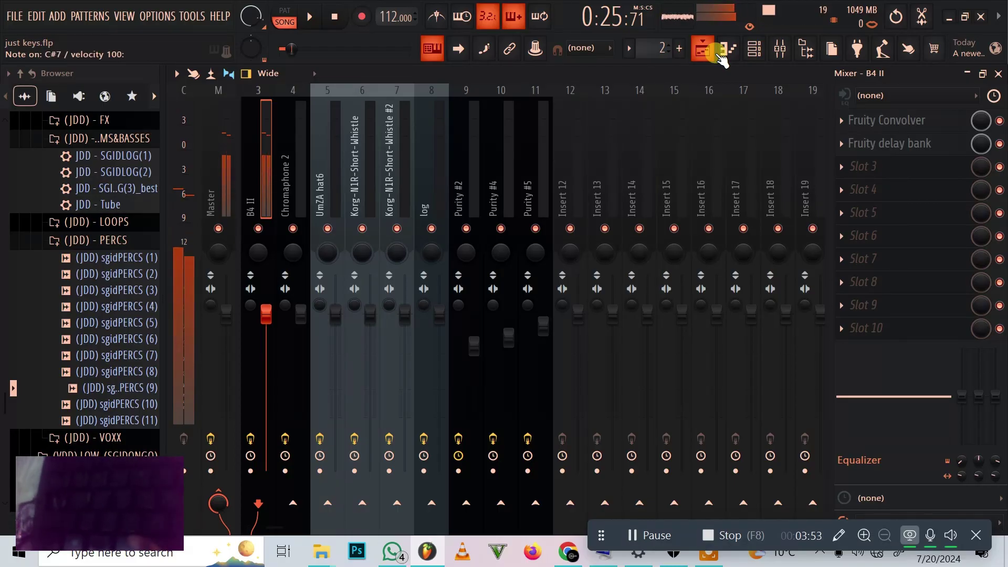
{"action": "key", "text": "9"}
{"action": "key", "text": "9"}
{"action": "key", "text": "9"}
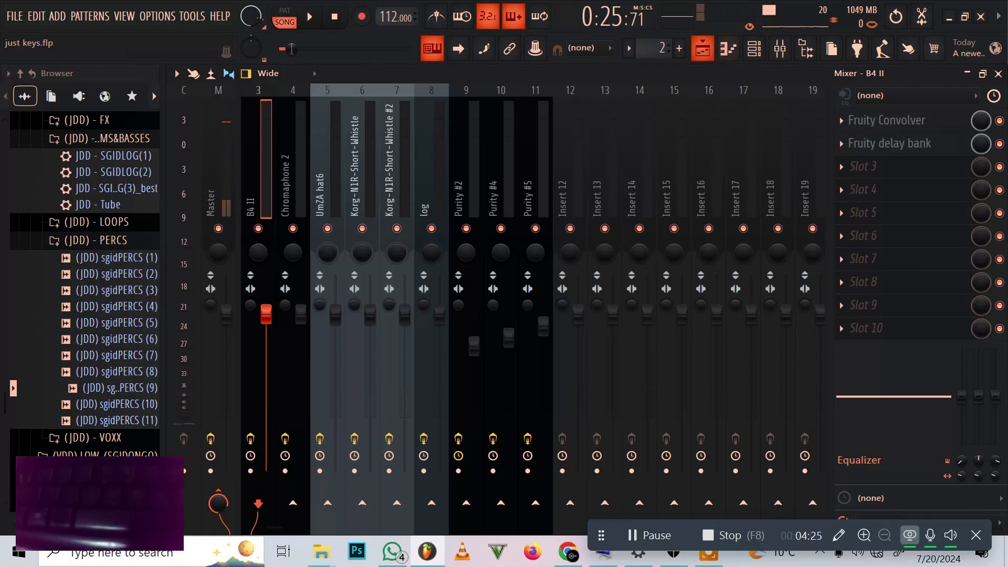
Step: Back in the playlist, place the playhead at around bar 16
{"action": "left_click", "coordinate": [754, 48]}
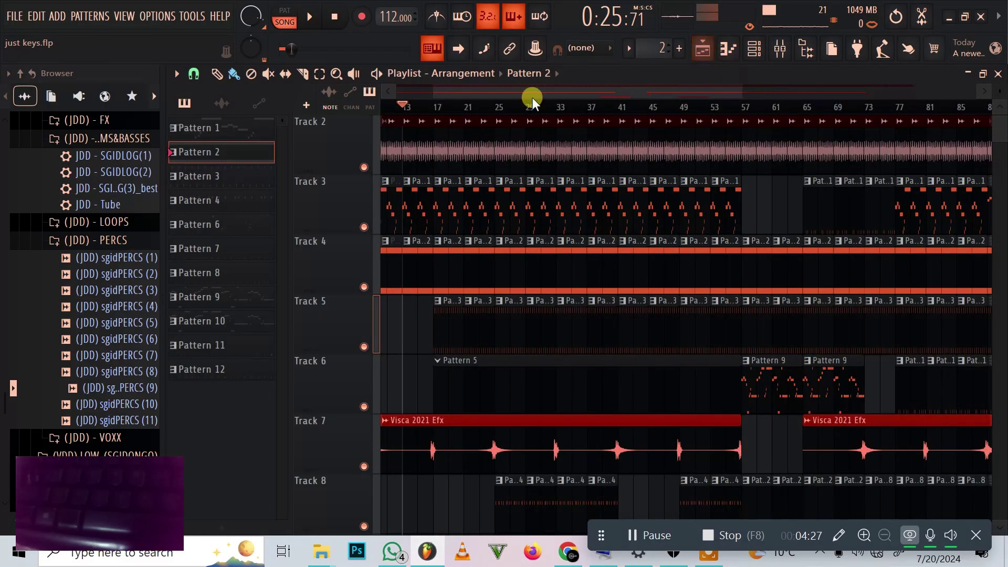
{"action": "key", "text": "e"}
{"action": "left_click", "coordinate": [418, 106]}
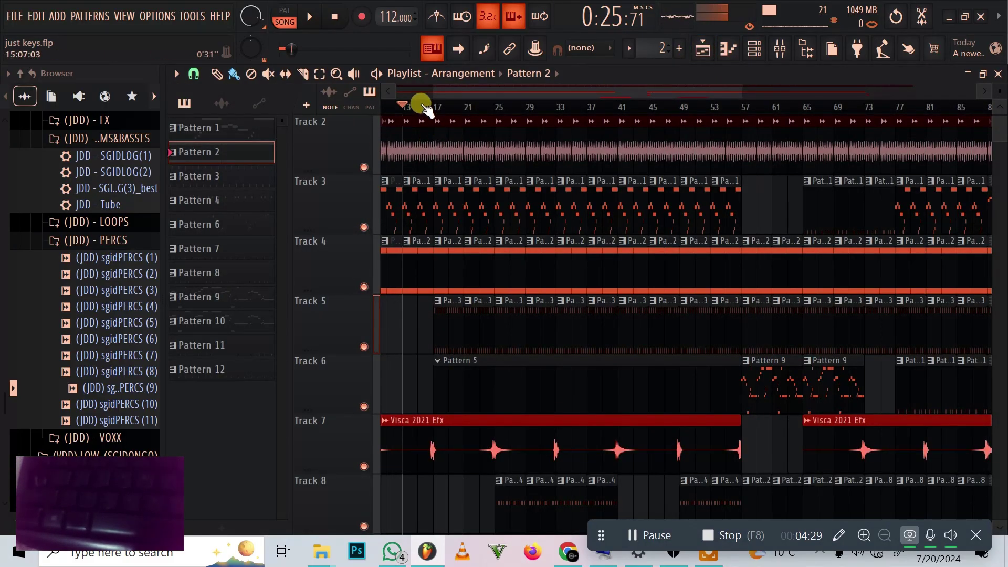
{"action": "scroll", "coordinate": [428, 108], "scroll_direction": "up", "scroll_amount": 3}
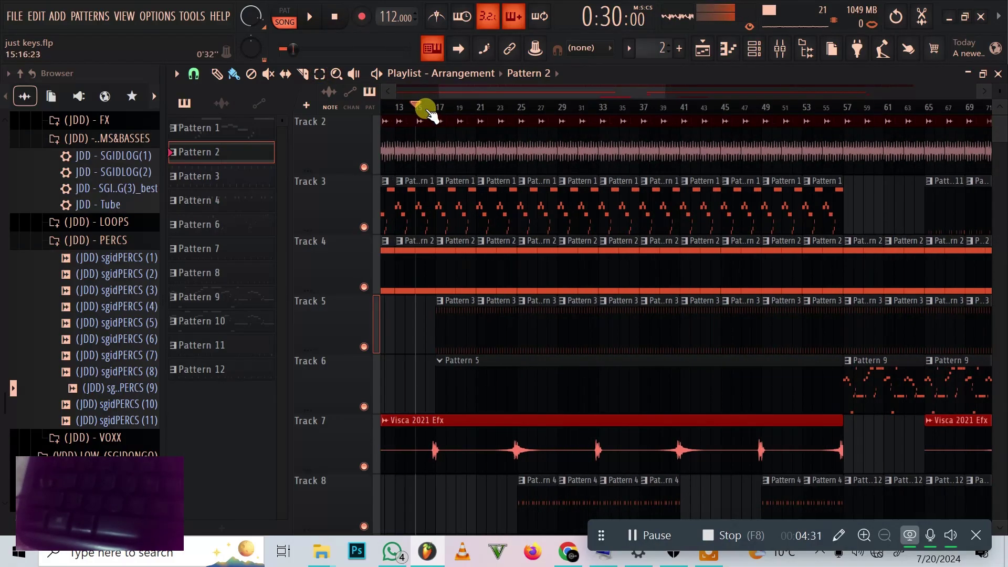
{"action": "left_click", "coordinate": [426, 107]}
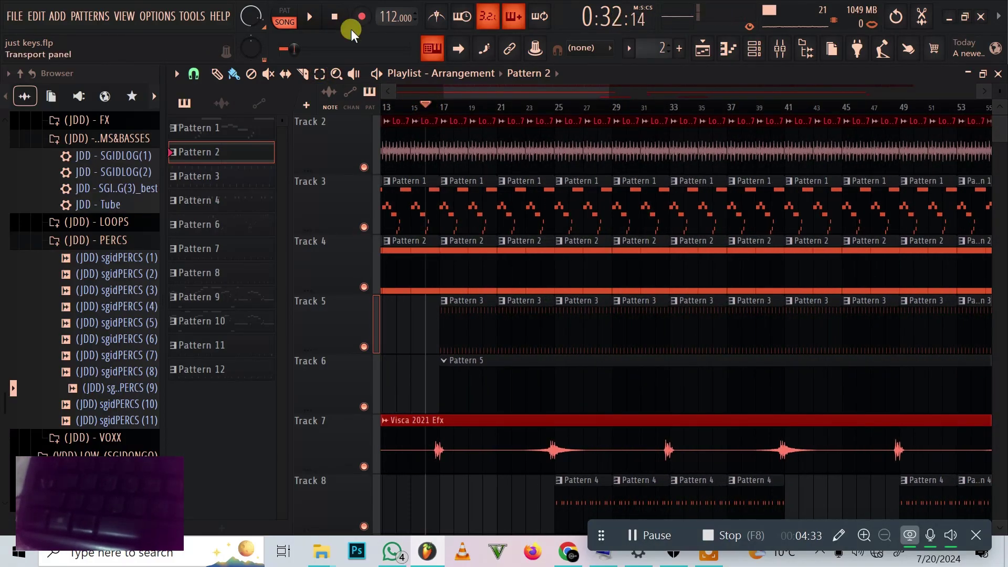
Step: Record a Notes and automation take into Pattern 2, then return song position to bar 17
{"action": "left_click", "coordinate": [361, 17]}
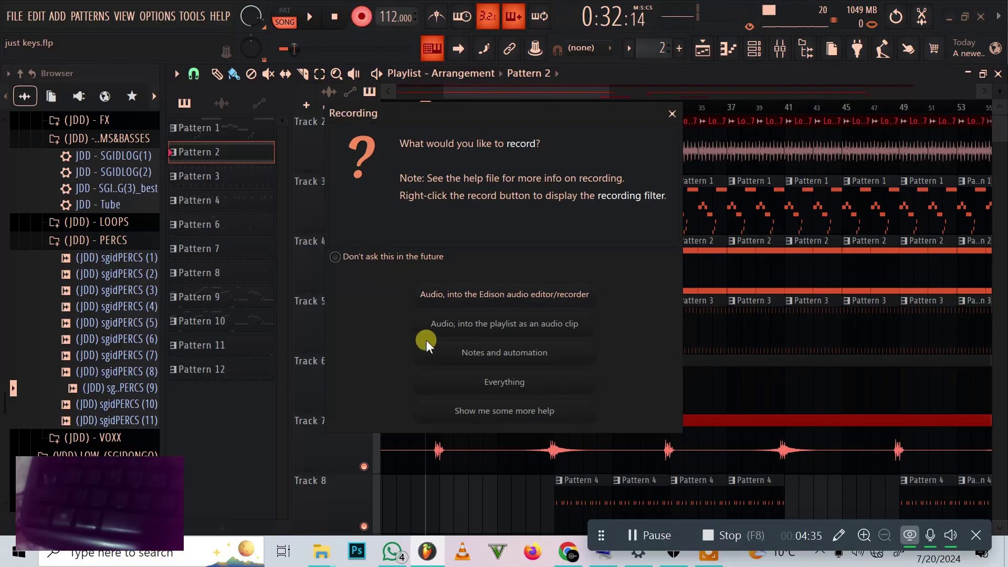
{"action": "left_click", "coordinate": [464, 353]}
{"action": "key", "text": "space"}
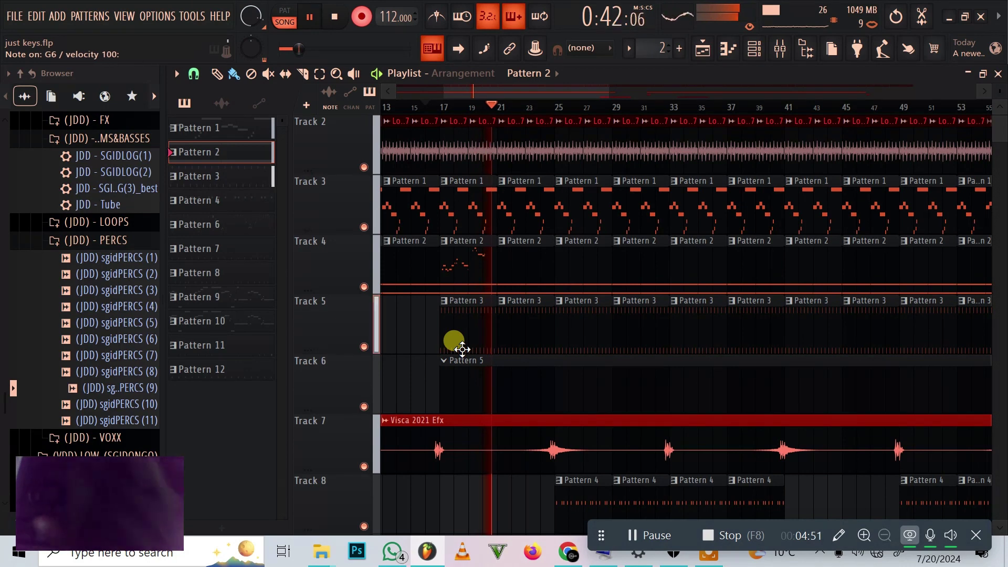
{"action": "key", "text": "space"}
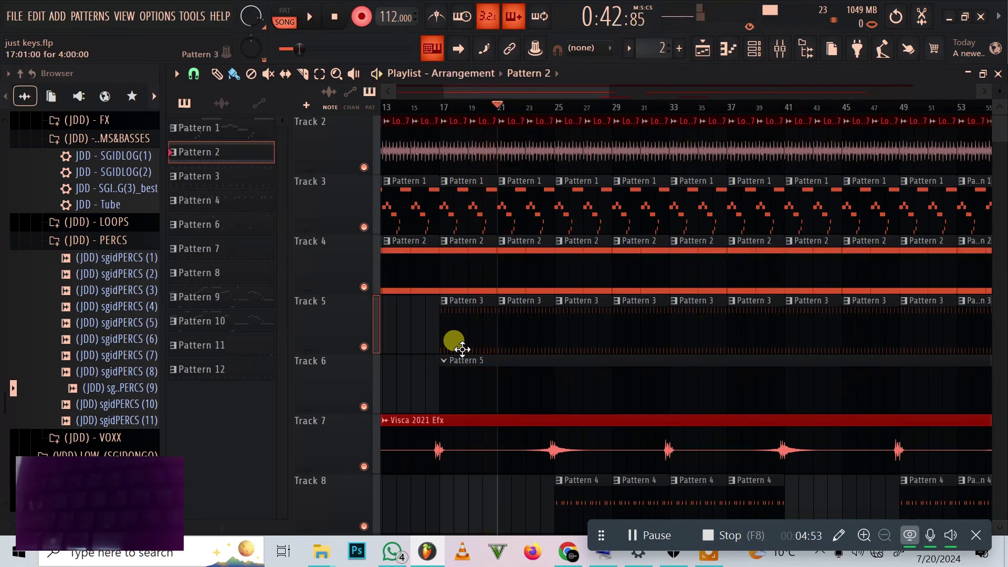
{"action": "key", "text": "space"}
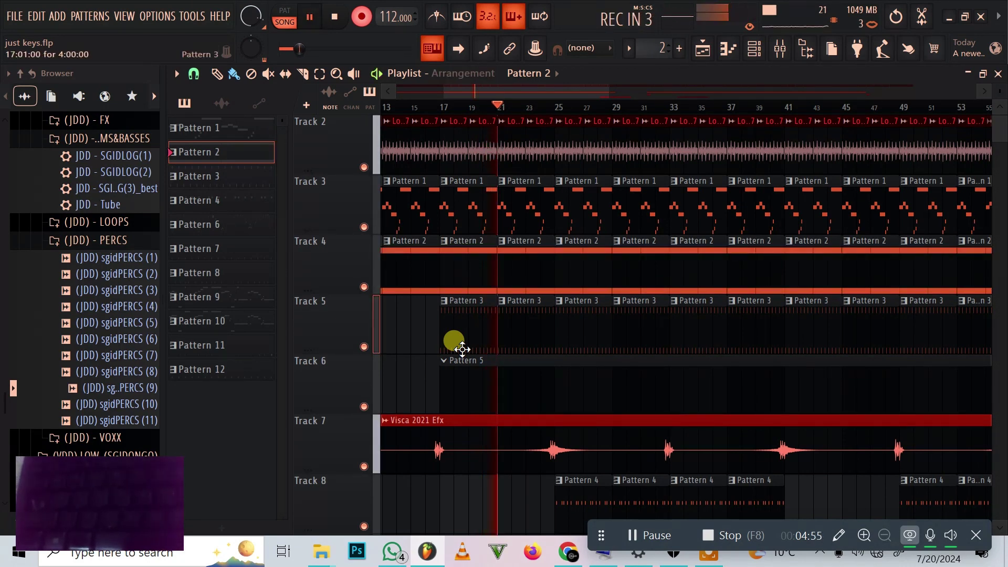
{"action": "key", "text": "space"}
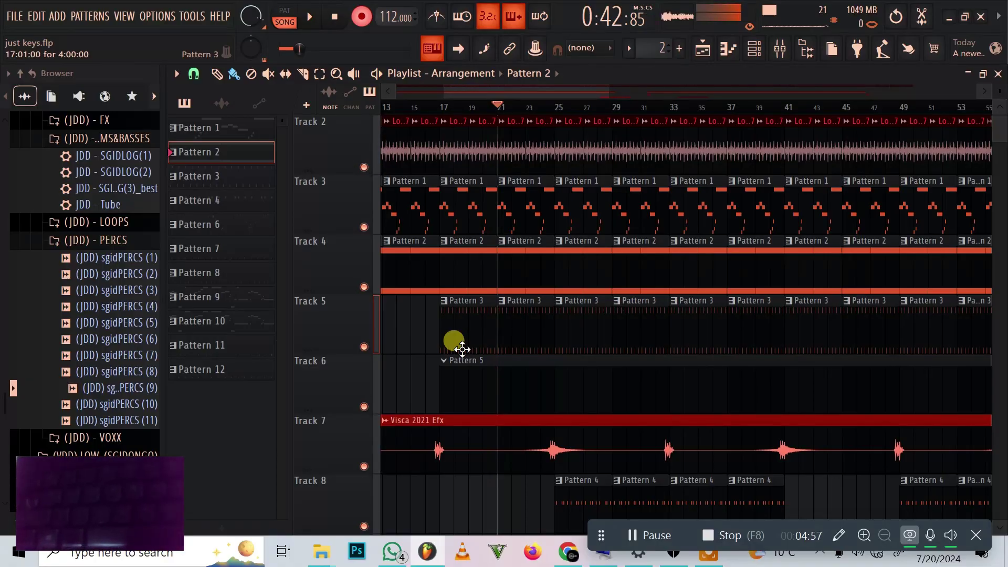
{"action": "left_click", "coordinate": [436, 106]}
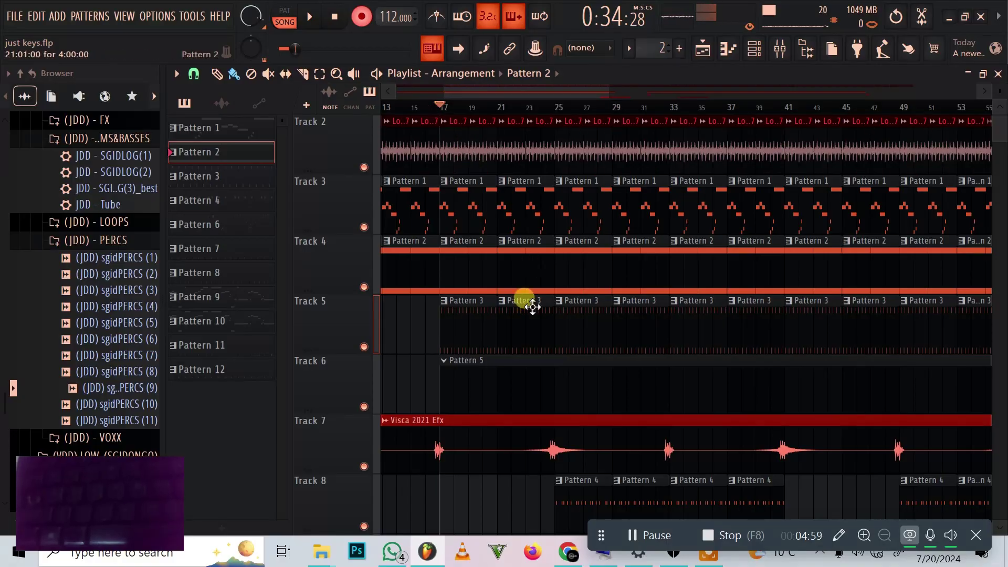
Step: Open Pattern 5 in the piano roll and make a short test recording
{"action": "double_click", "coordinate": [510, 375]}
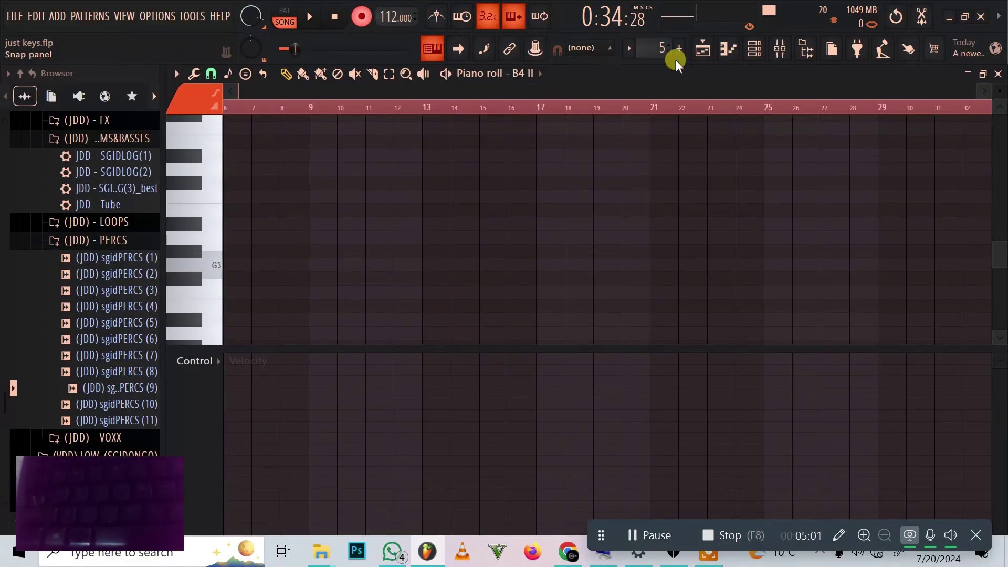
{"action": "left_click", "coordinate": [703, 49]}
{"action": "key", "text": "space"}
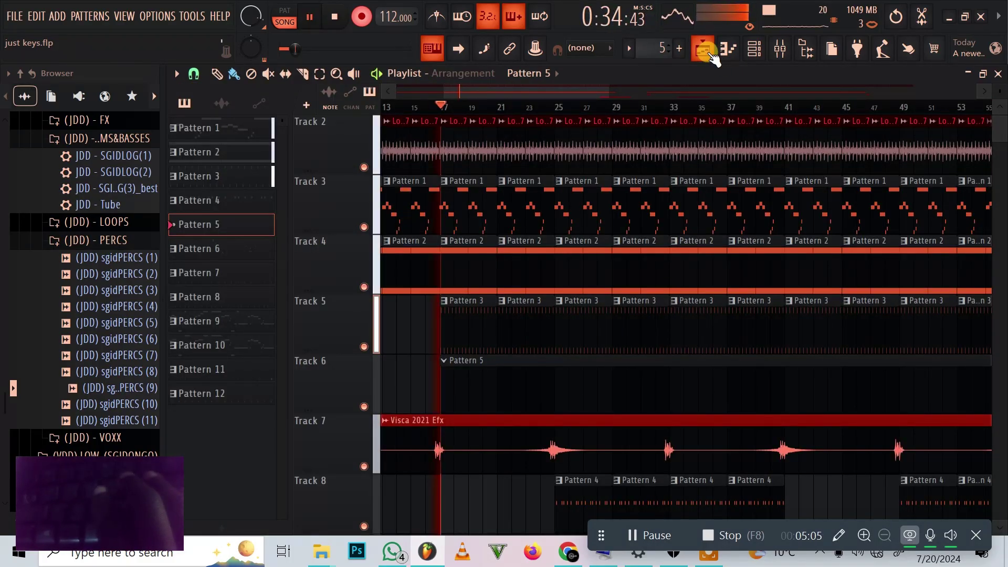
{"action": "key", "text": "space"}
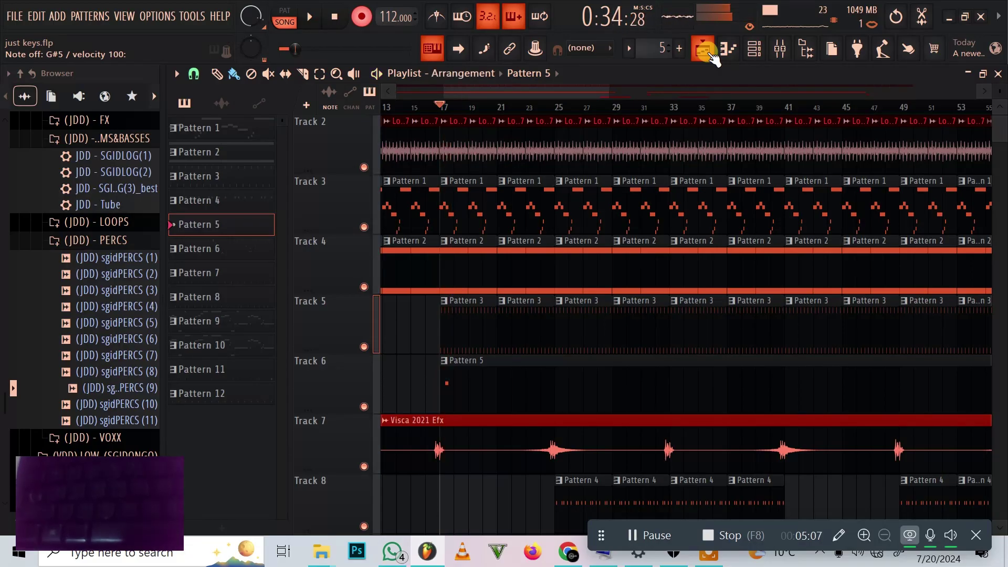
Step: Look over all channels and their steps in the channel rack
{"action": "scroll", "coordinate": [630, 322], "scroll_direction": "down", "scroll_amount": 3}
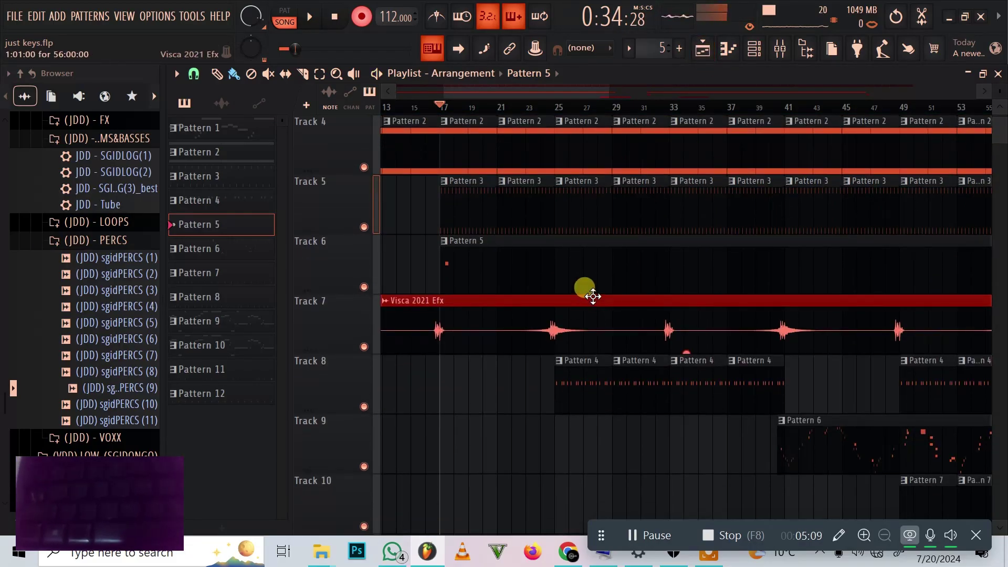
{"action": "left_click", "coordinate": [754, 49]}
{"action": "scroll", "coordinate": [656, 48], "scroll_direction": "down", "scroll_amount": 4}
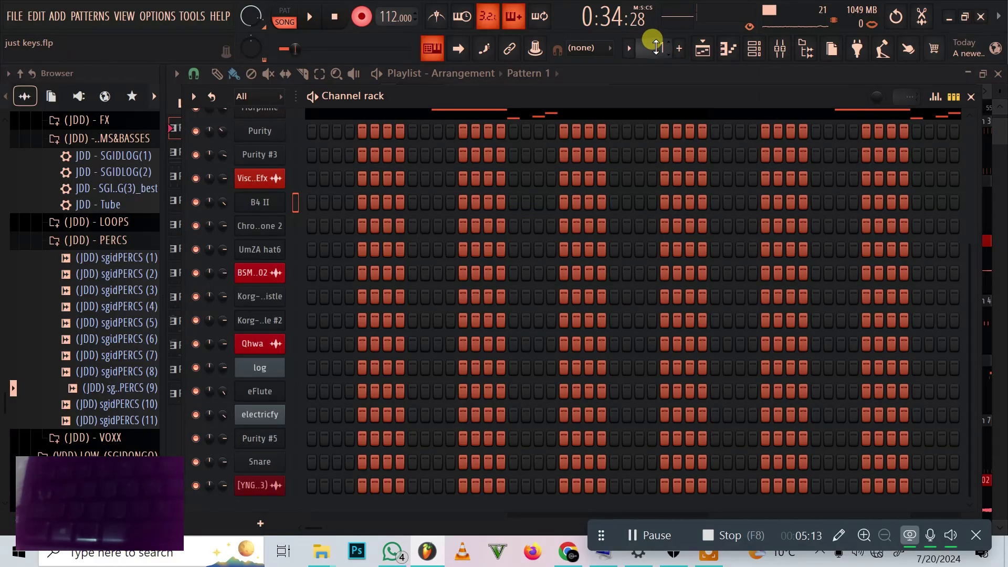
{"action": "scroll", "coordinate": [656, 47], "scroll_direction": "up", "scroll_amount": 3}
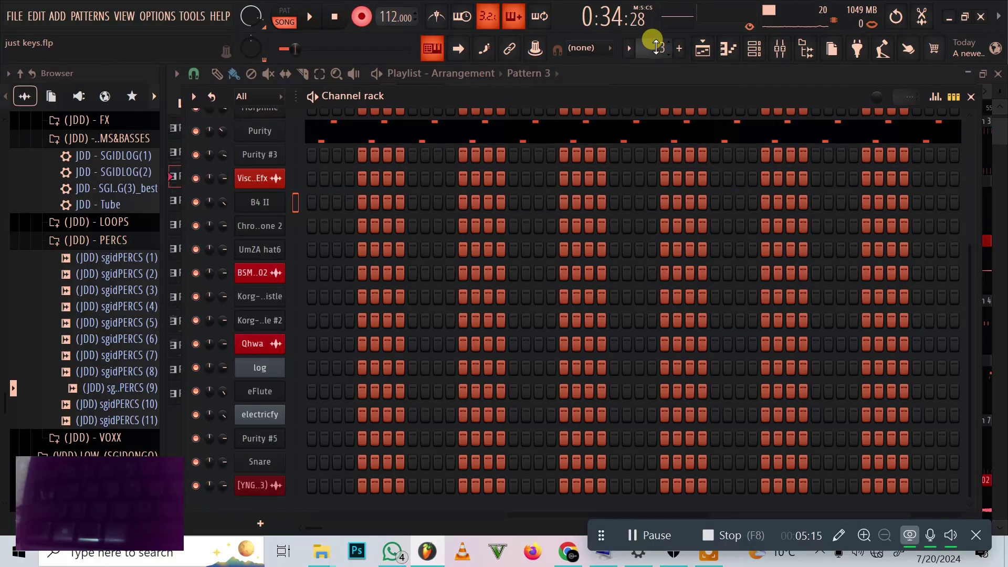
{"action": "scroll", "coordinate": [657, 47], "scroll_direction": "up", "scroll_amount": 1}
{"action": "scroll", "coordinate": [656, 47], "scroll_direction": "up", "scroll_amount": 1}
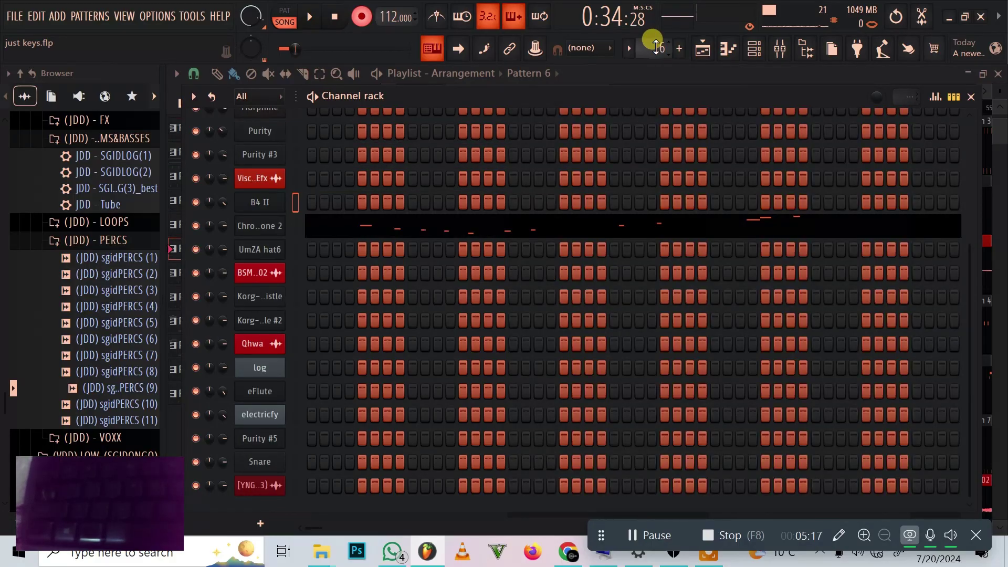
{"action": "scroll", "coordinate": [656, 47], "scroll_direction": "down", "scroll_amount": 1}
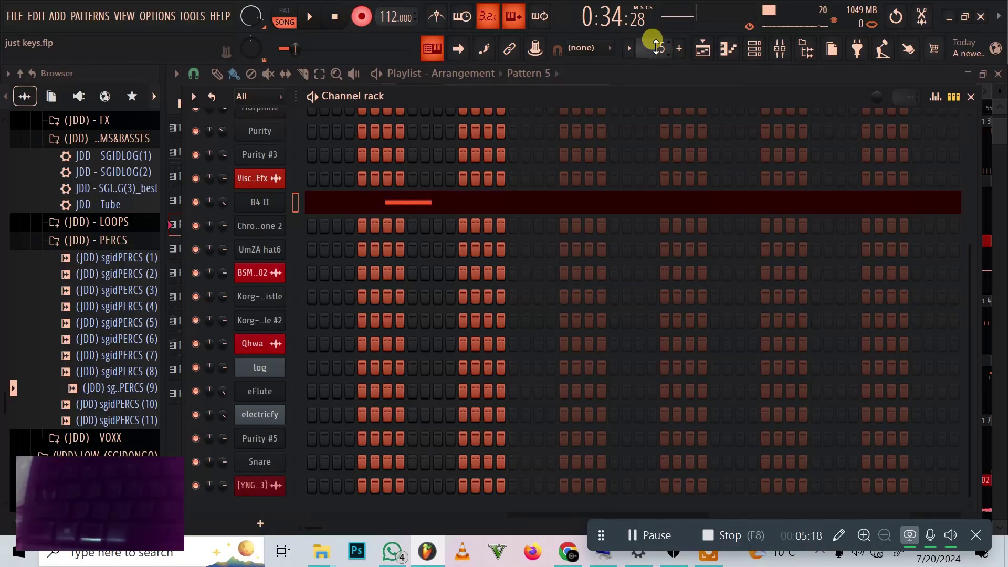
{"action": "left_click", "coordinate": [703, 49]}
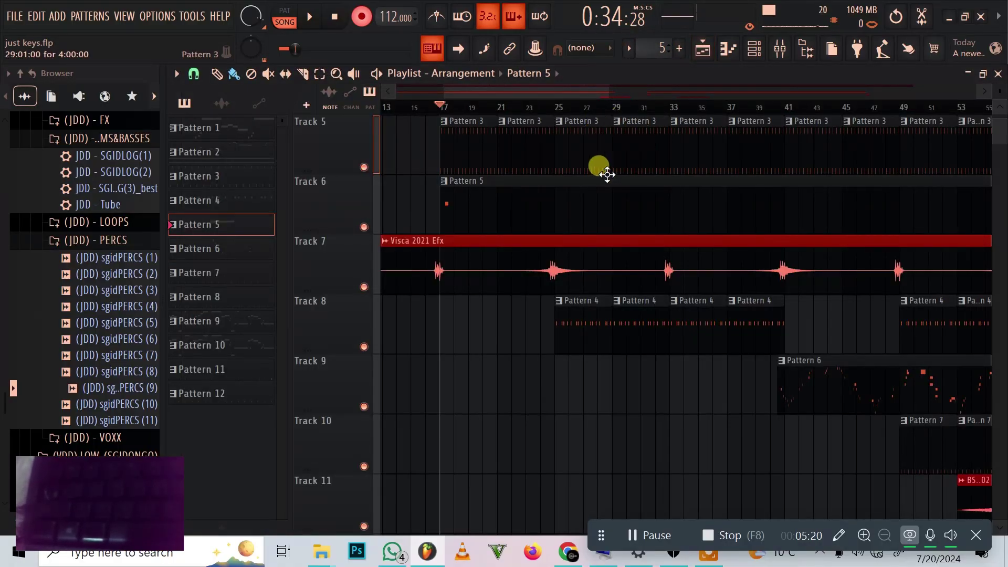
Step: Reopen Pattern 5's notes, switch to song mode and play the arrangement briefly
{"action": "double_click", "coordinate": [583, 204]}
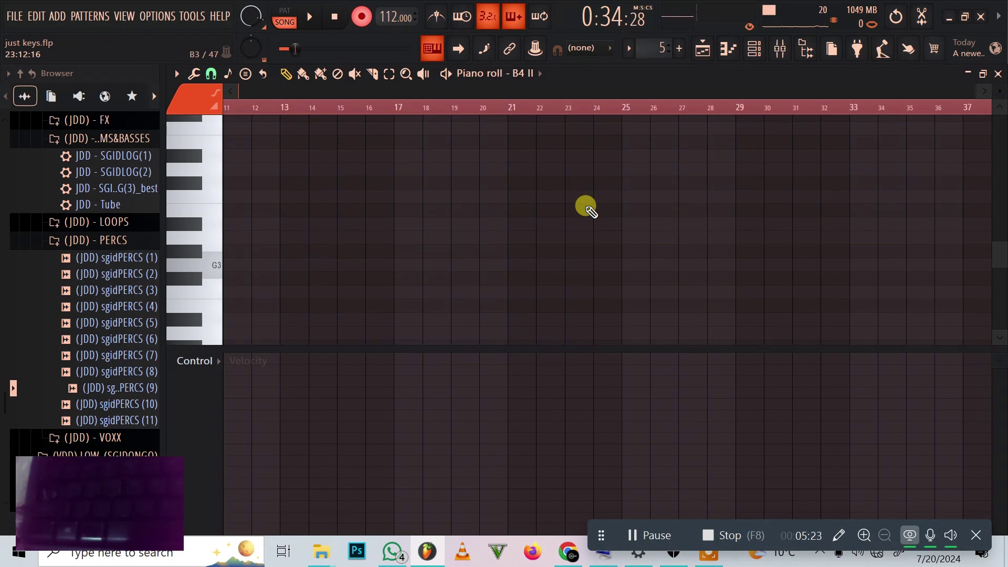
{"action": "left_click", "coordinate": [289, 25]}
{"action": "left_click", "coordinate": [310, 16]}
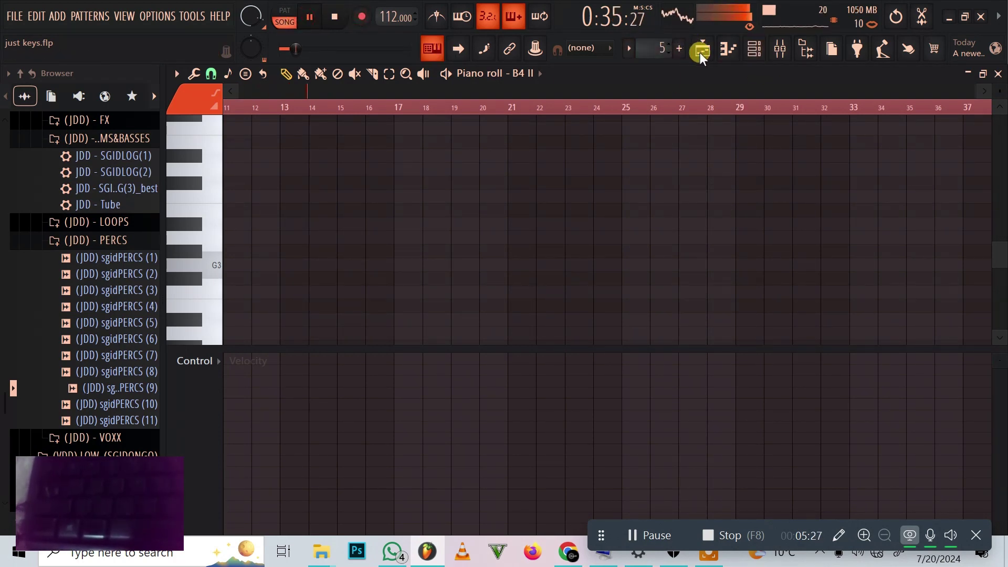
{"action": "left_click", "coordinate": [702, 50]}
{"action": "scroll", "coordinate": [597, 176], "scroll_direction": "up", "scroll_amount": 1}
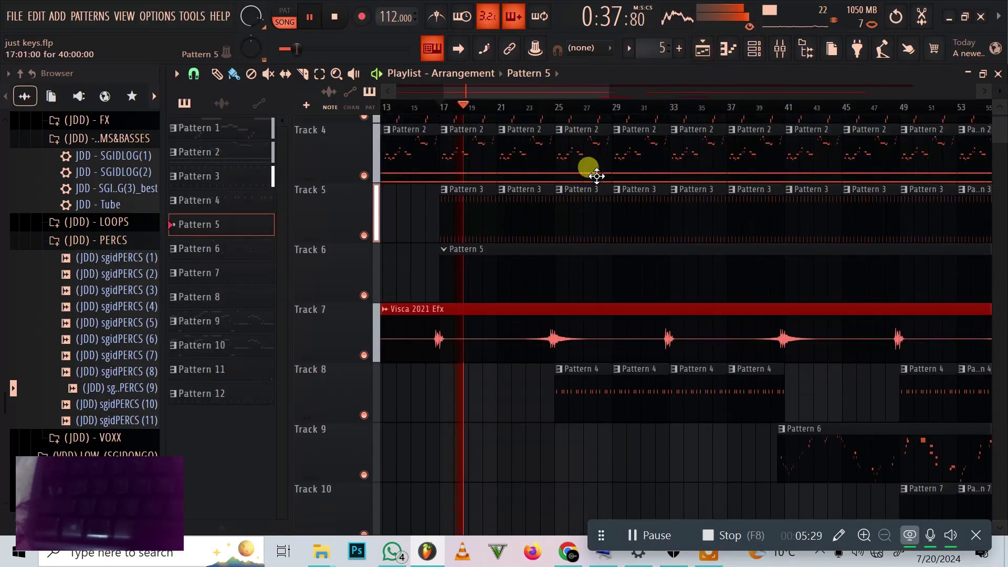
{"action": "scroll", "coordinate": [597, 176], "scroll_direction": "up", "scroll_amount": 1}
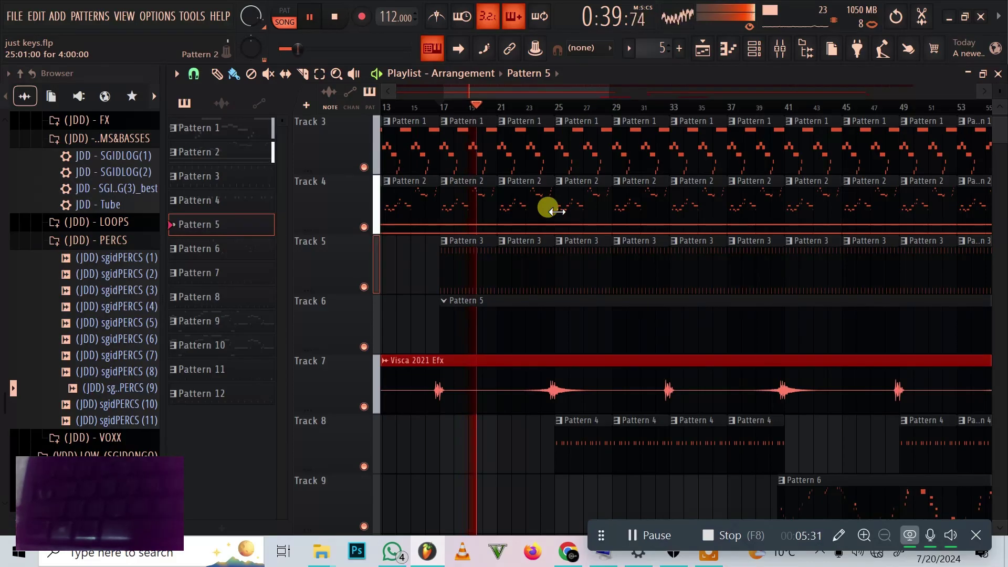
{"action": "key", "text": "space"}
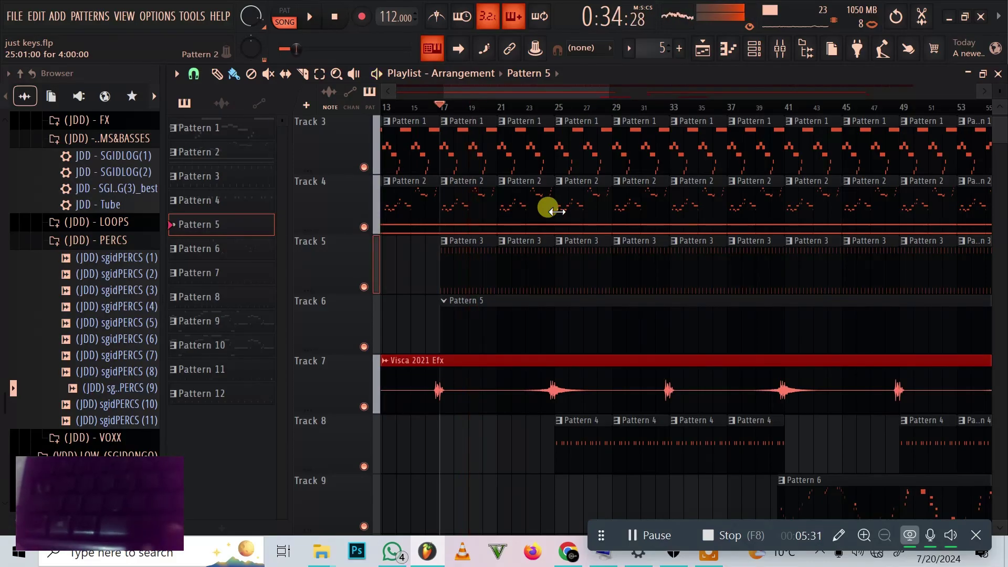
Step: In Pattern 2's channel rack, cut the B4 II notes, then select Pattern 5
{"action": "left_click", "coordinate": [486, 195]}
{"action": "left_click", "coordinate": [728, 48]}
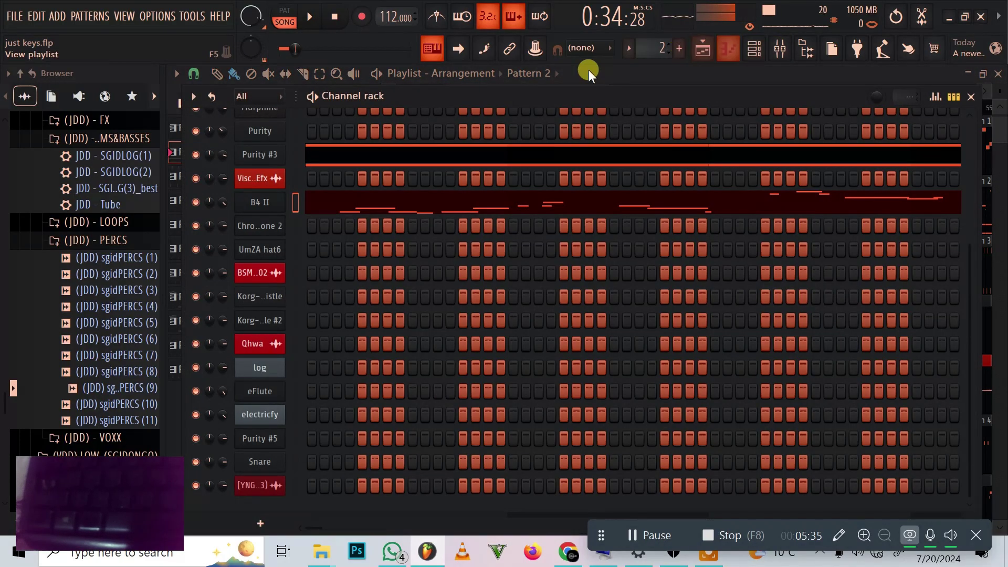
{"action": "right_click", "coordinate": [277, 200]}
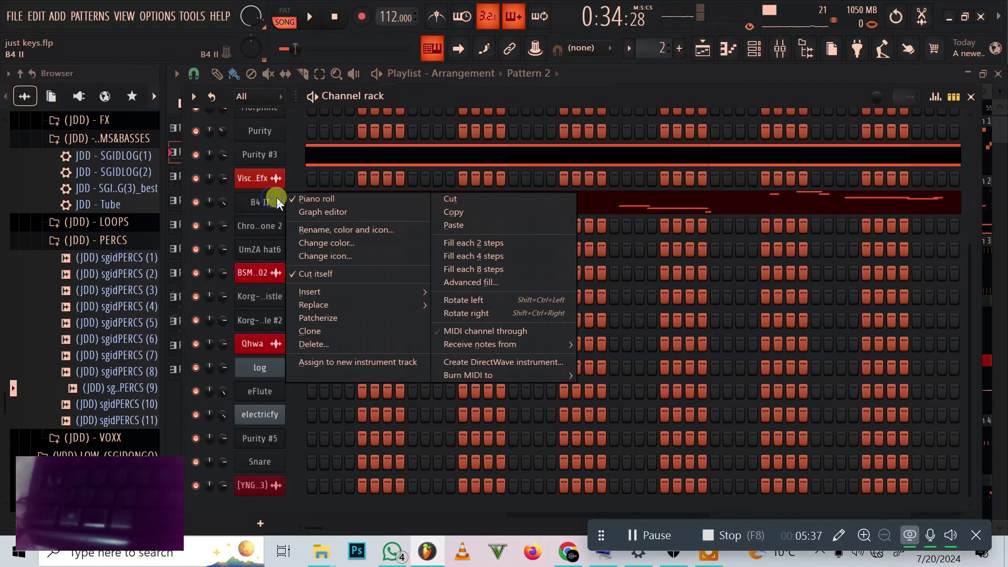
{"action": "left_click", "coordinate": [459, 198]}
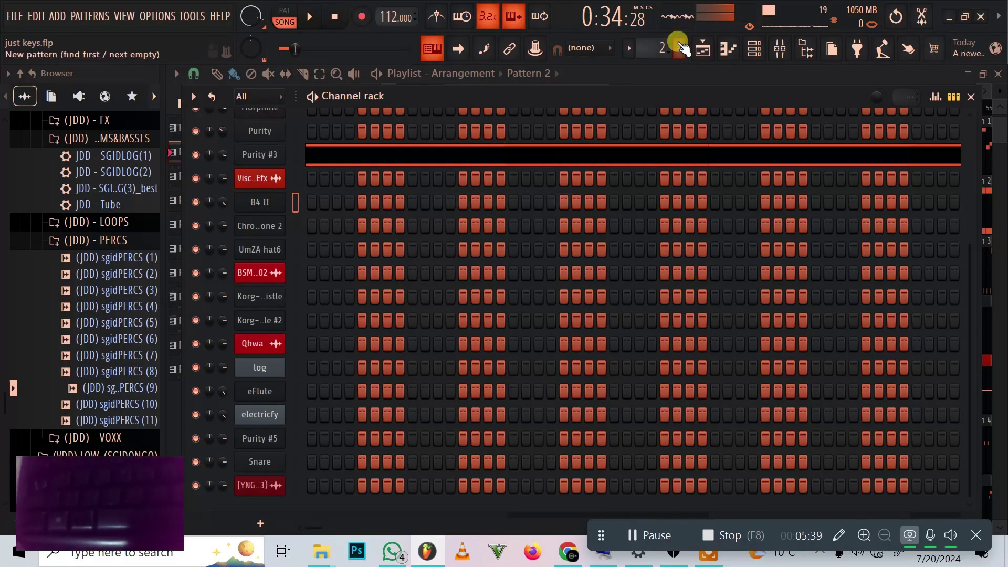
{"action": "left_click", "coordinate": [702, 49]}
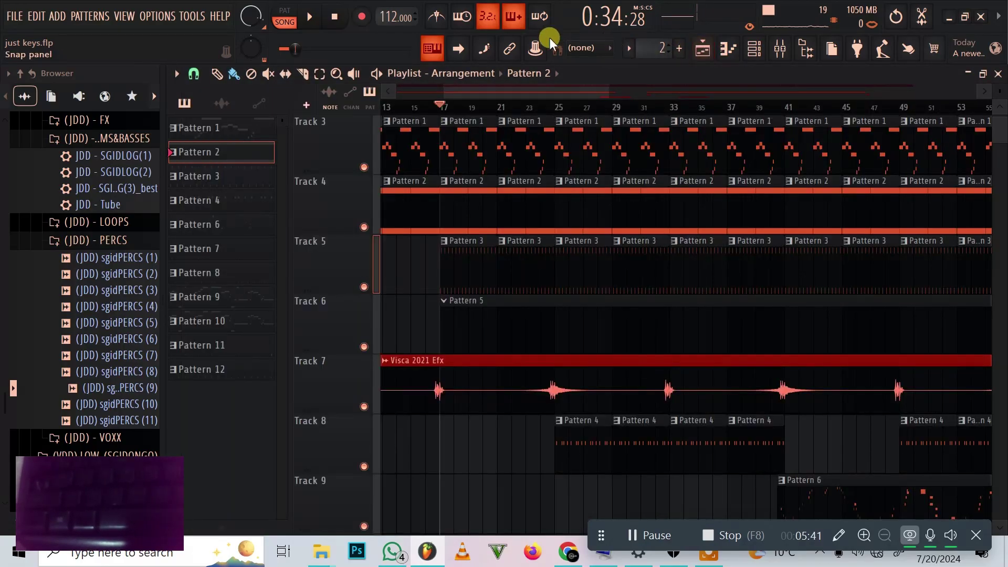
{"action": "left_click", "coordinate": [519, 340]}
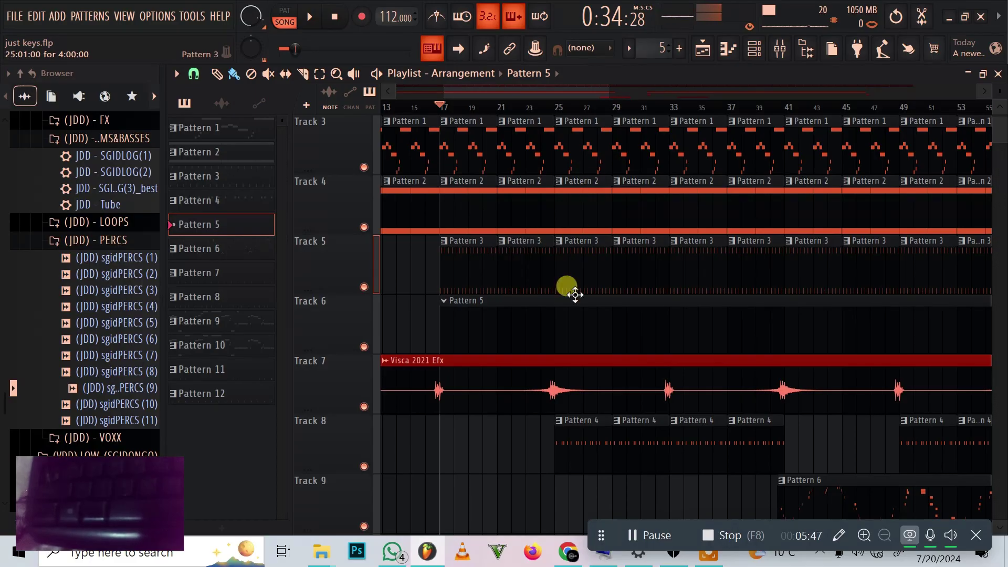
Step: Record a live Notes and automation take into Pattern 5 after the count-in, then stop
{"action": "left_click", "coordinate": [363, 16]}
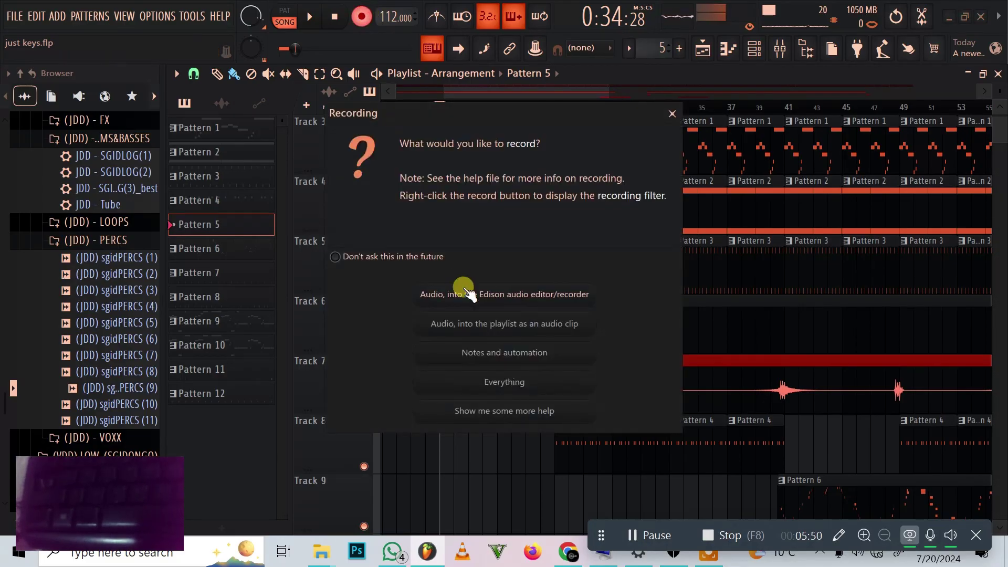
{"action": "left_click", "coordinate": [486, 353]}
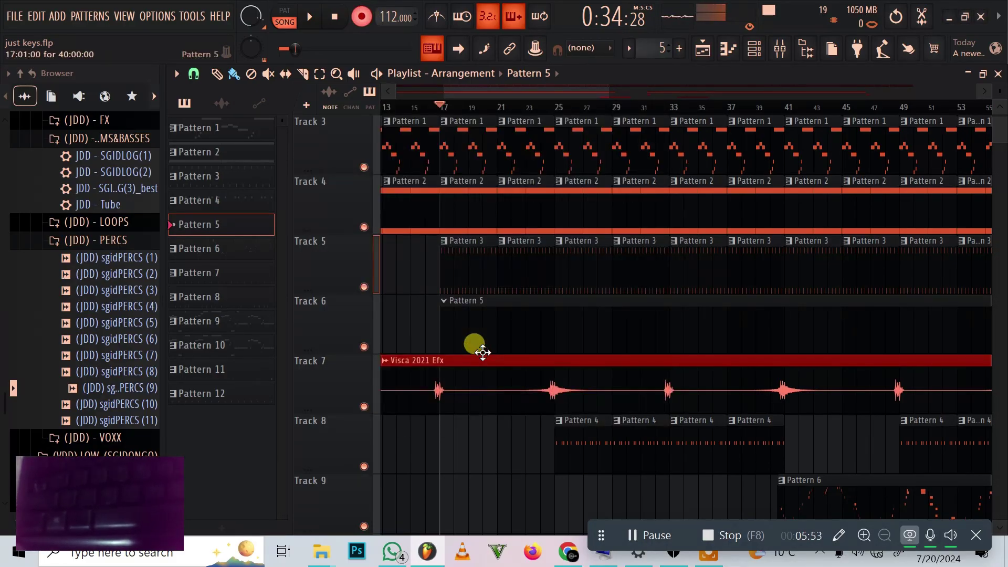
{"action": "key", "text": "space"}
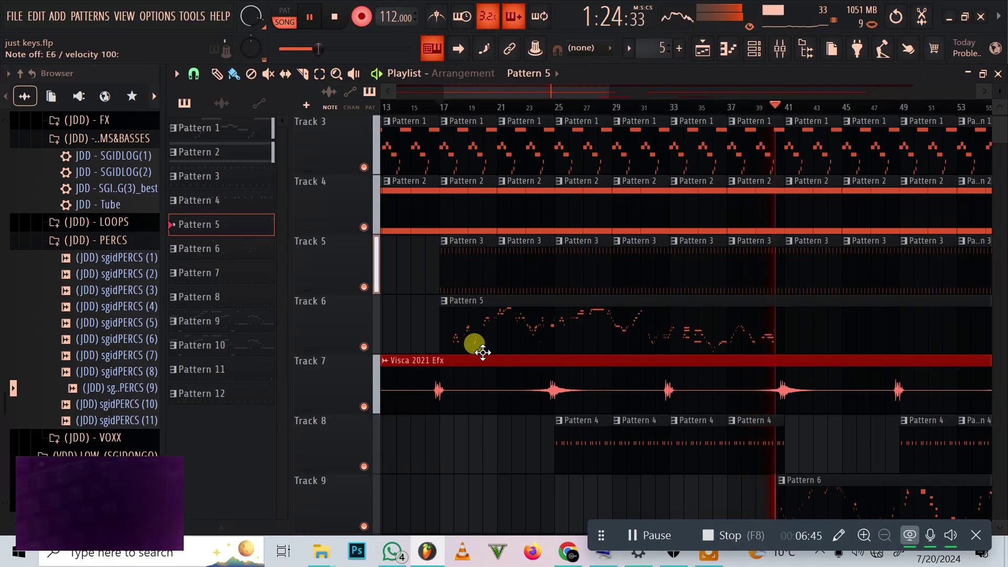
{"action": "key", "text": "space"}
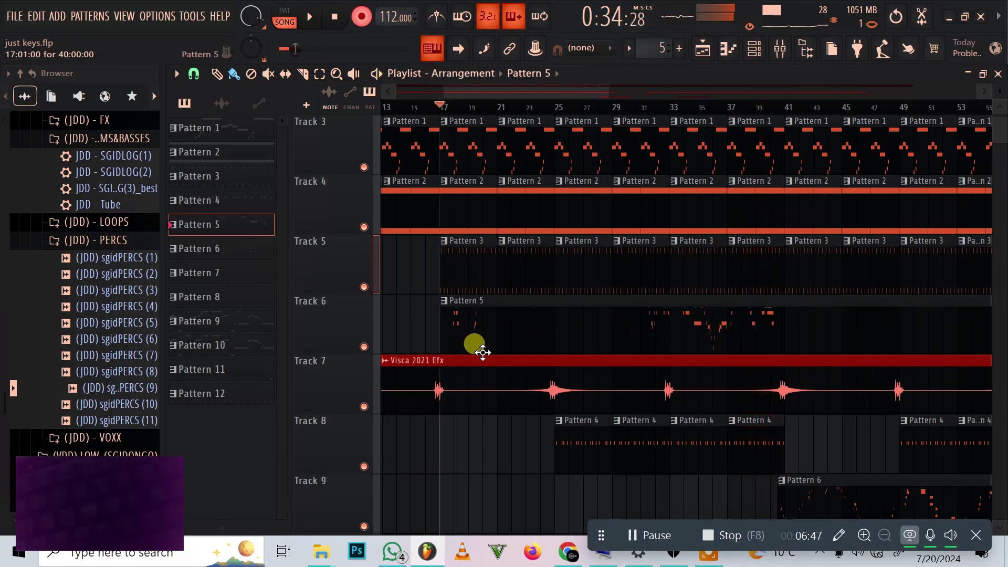
Step: Open the Pattern 5 melody and apply the Randomizer and Strumizer to its notes
{"action": "double_click", "coordinate": [537, 330]}
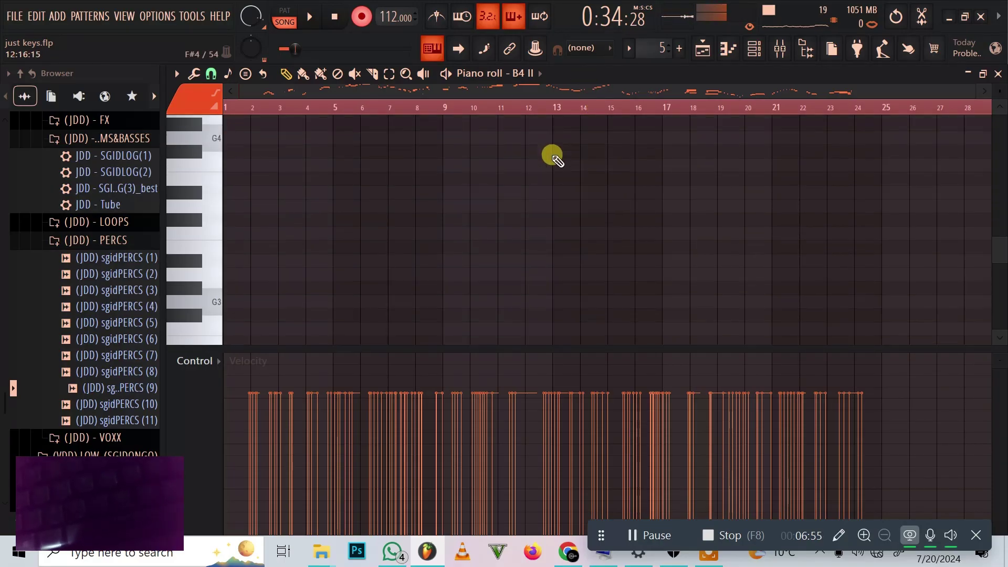
{"action": "scroll", "coordinate": [551, 158], "scroll_direction": "down", "scroll_amount": 2}
{"action": "scroll", "coordinate": [552, 157], "scroll_direction": "up", "scroll_amount": 10}
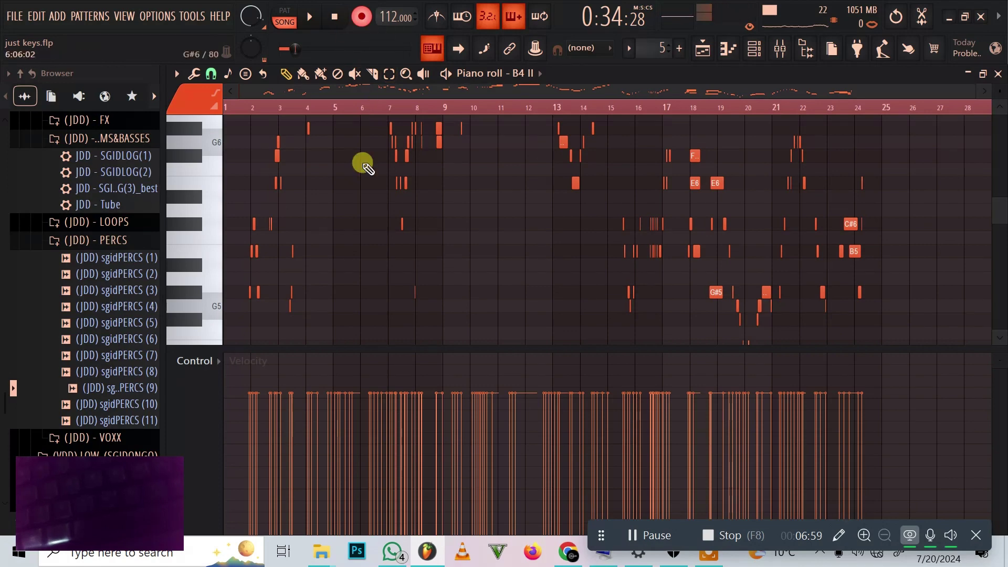
{"action": "scroll", "coordinate": [364, 180], "scroll_direction": "up", "scroll_amount": 3}
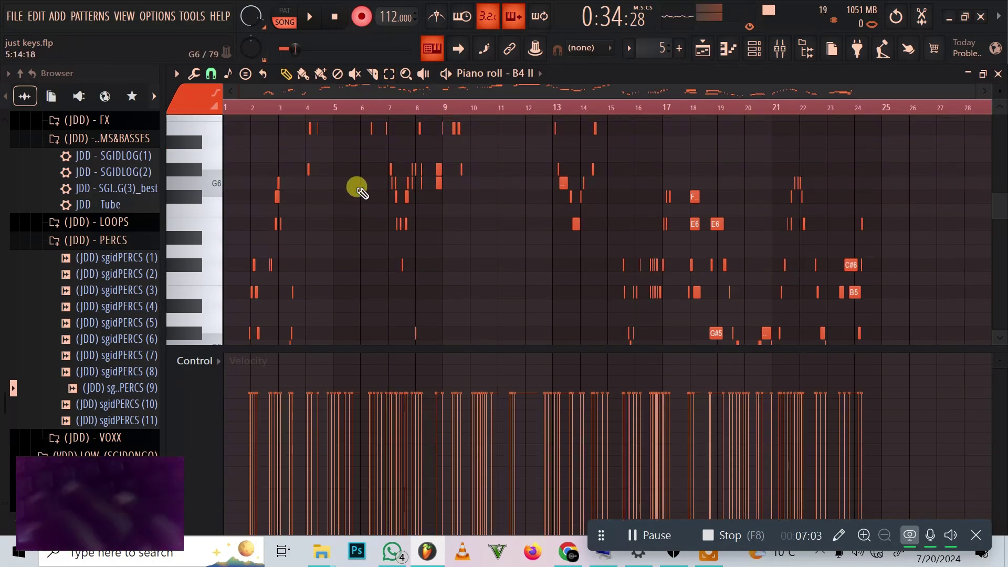
{"action": "key", "text": "alt+r"}
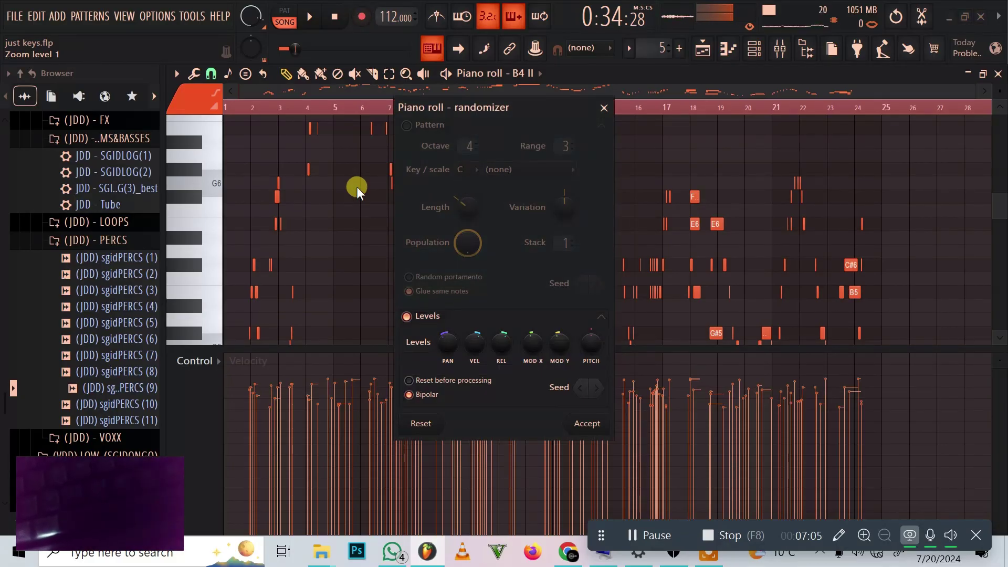
{"action": "key", "text": "Return"}
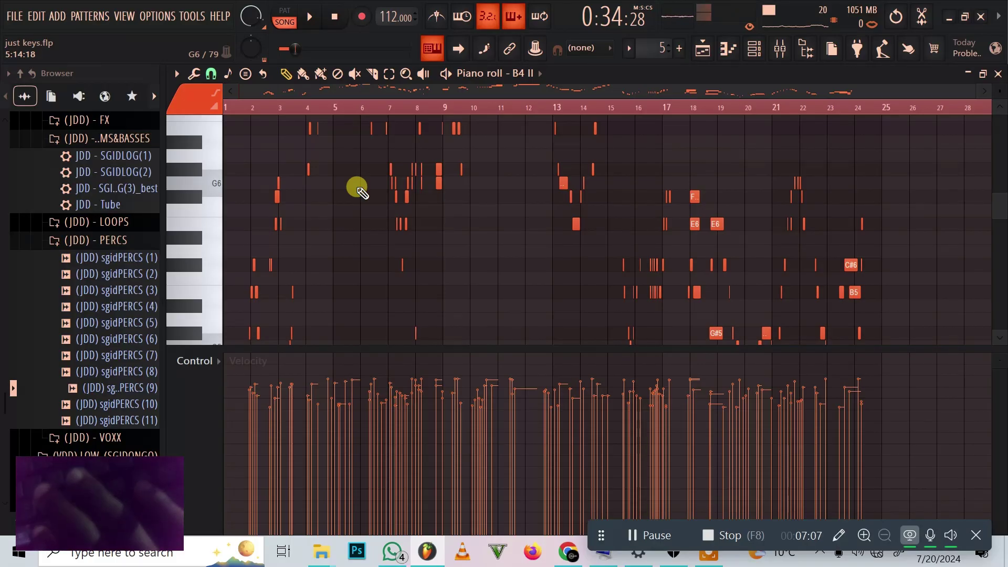
{"action": "key", "text": "alt+s"}
{"action": "key", "text": "Return"}
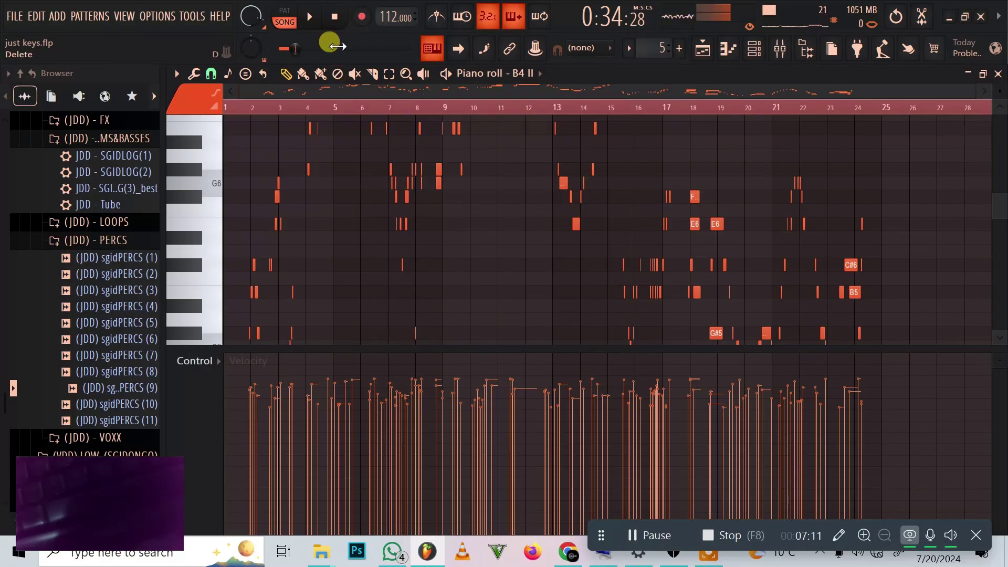
Step: Set the typing keyboard to start at octave 4 and play the song
{"action": "right_click", "coordinate": [434, 50]}
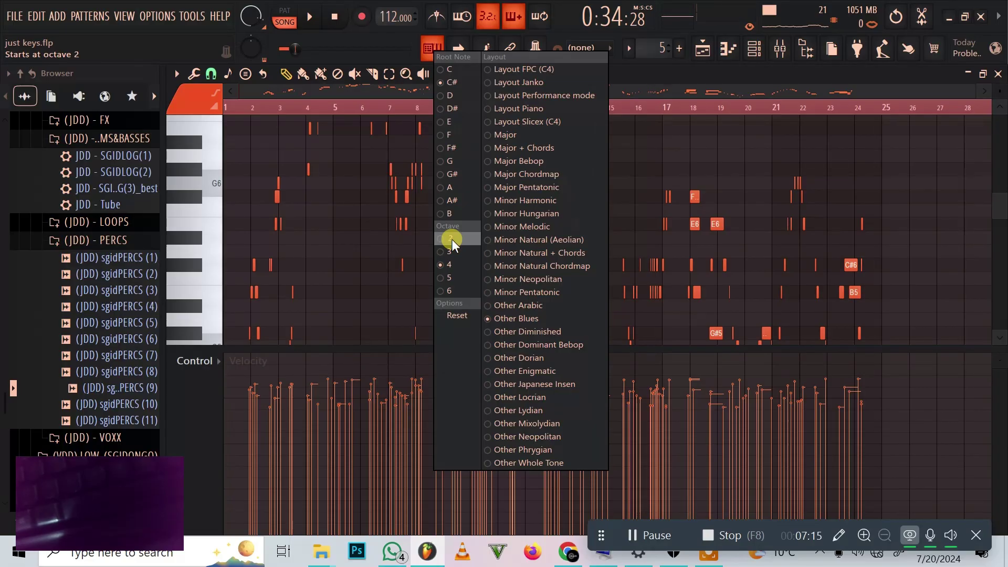
{"action": "left_click", "coordinate": [453, 266]}
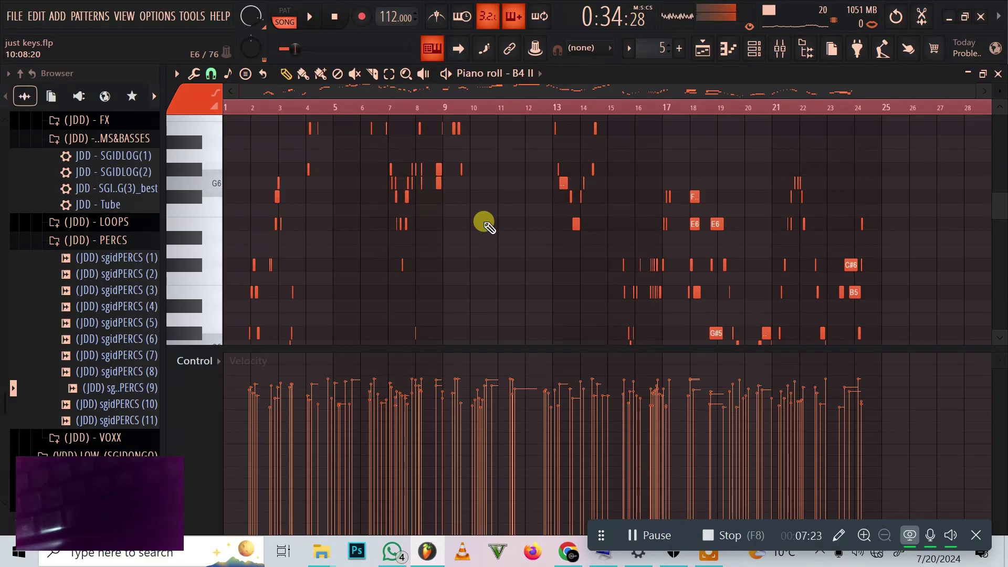
{"action": "key", "text": "space"}
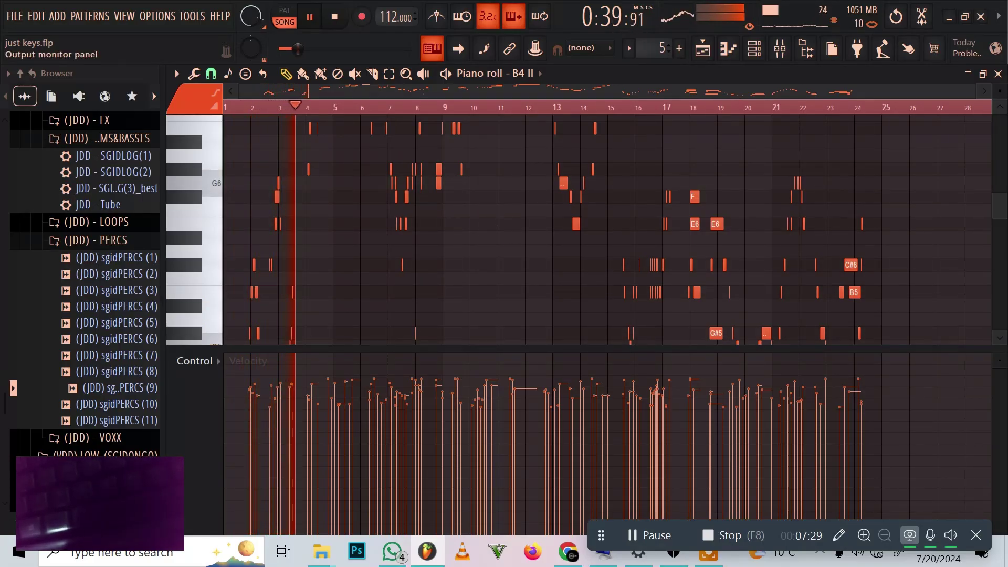
Step: Pause playback and, in the thyis is big project, select a Pattern 1 clip
{"action": "scroll", "coordinate": [551, 107], "scroll_direction": "up", "scroll_amount": 1}
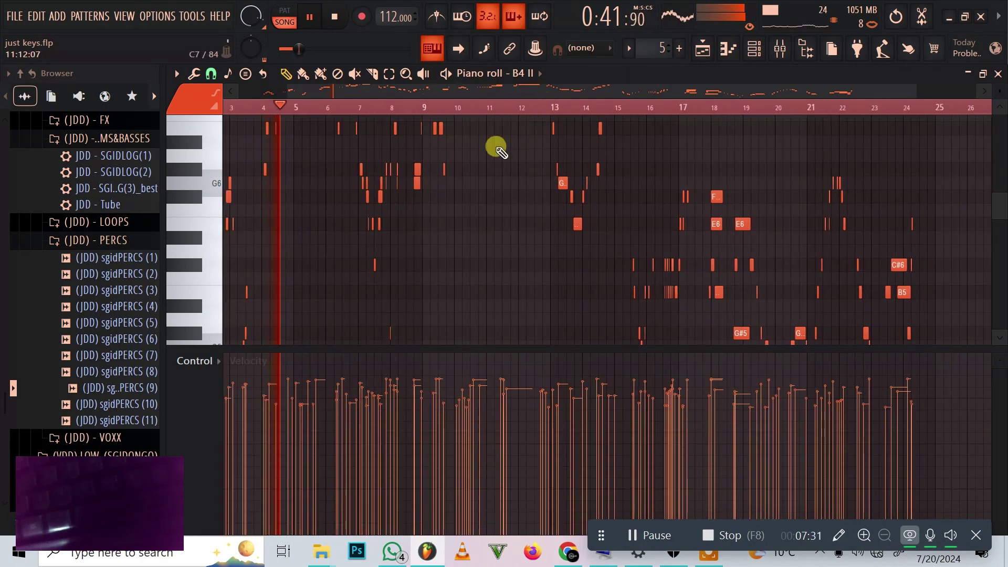
{"action": "scroll", "coordinate": [491, 168], "scroll_direction": "up", "scroll_amount": 3}
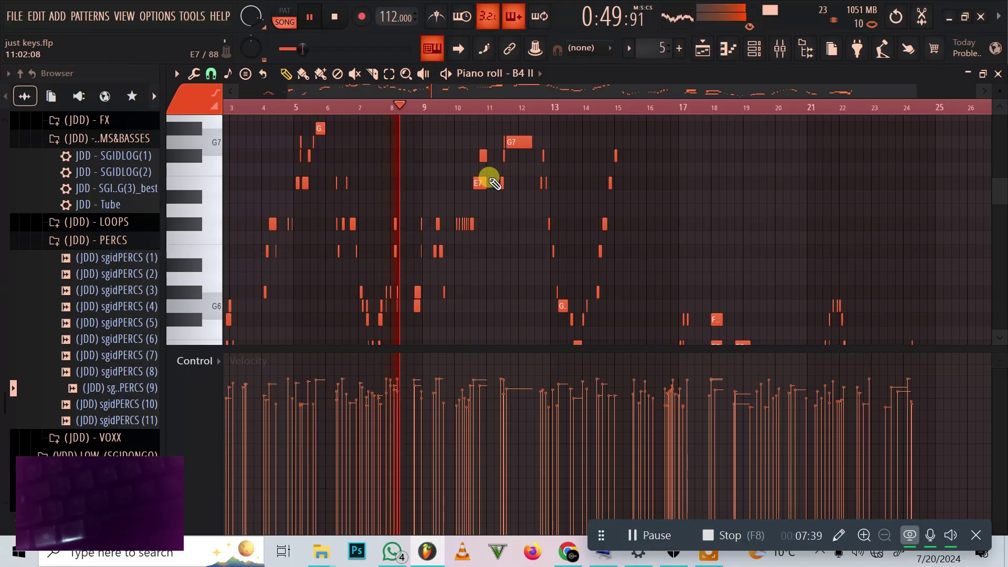
{"action": "left_click", "coordinate": [311, 16]}
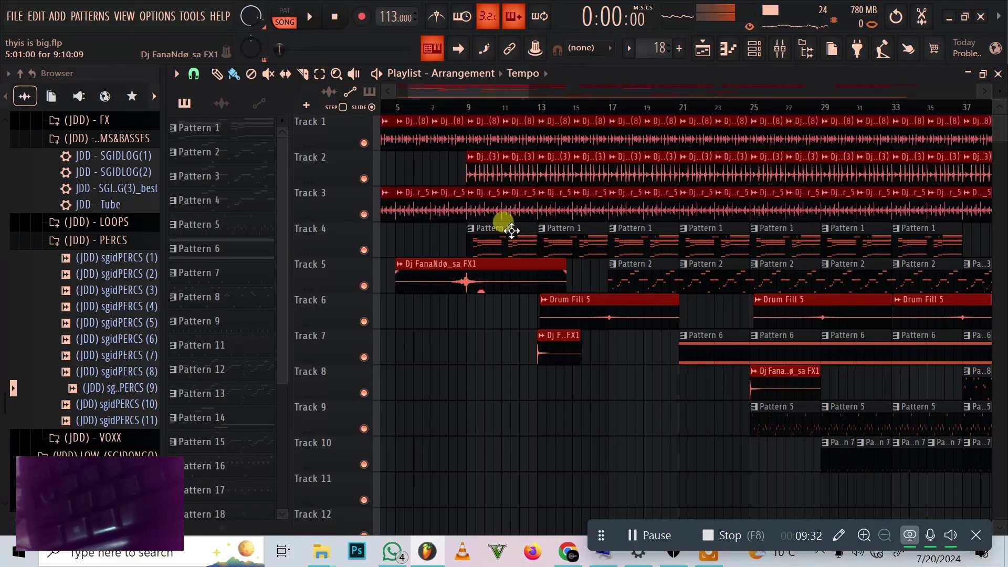
{"action": "left_click", "coordinate": [507, 244]}
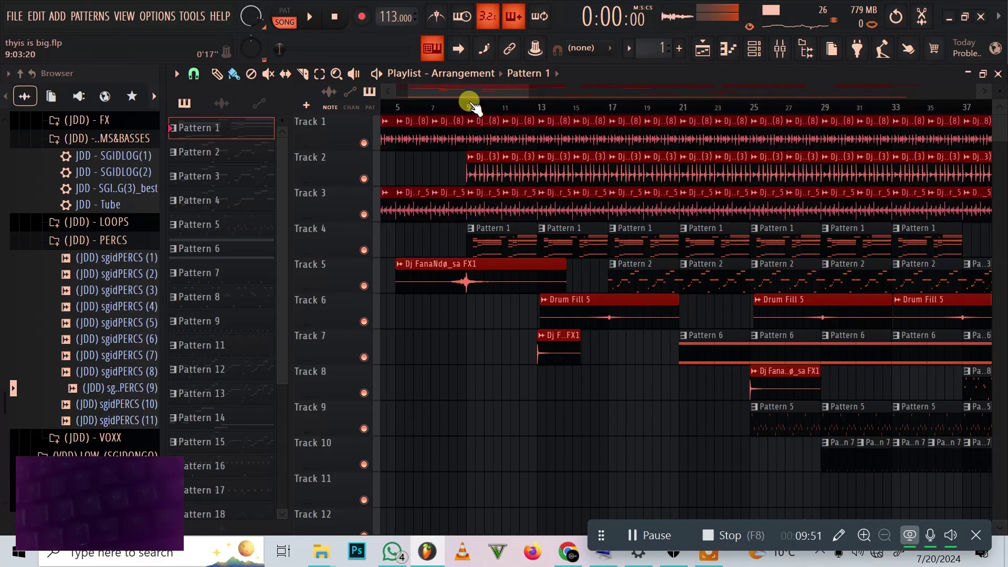
Step: Play Pattern 1 in pattern mode and check its channels
{"action": "scroll", "coordinate": [470, 107], "scroll_direction": "up", "scroll_amount": 2}
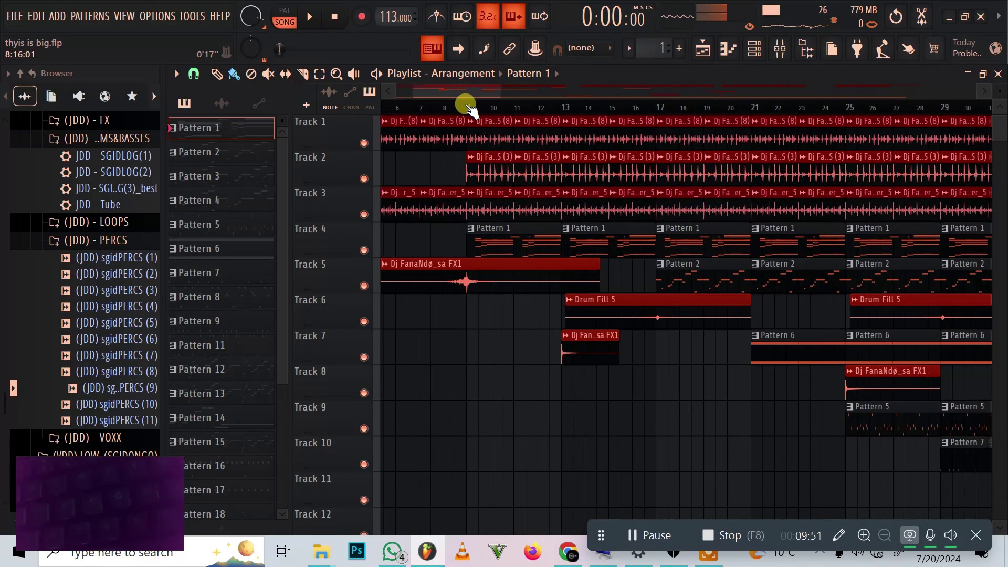
{"action": "left_click", "coordinate": [286, 17]}
{"action": "left_click", "coordinate": [309, 16]}
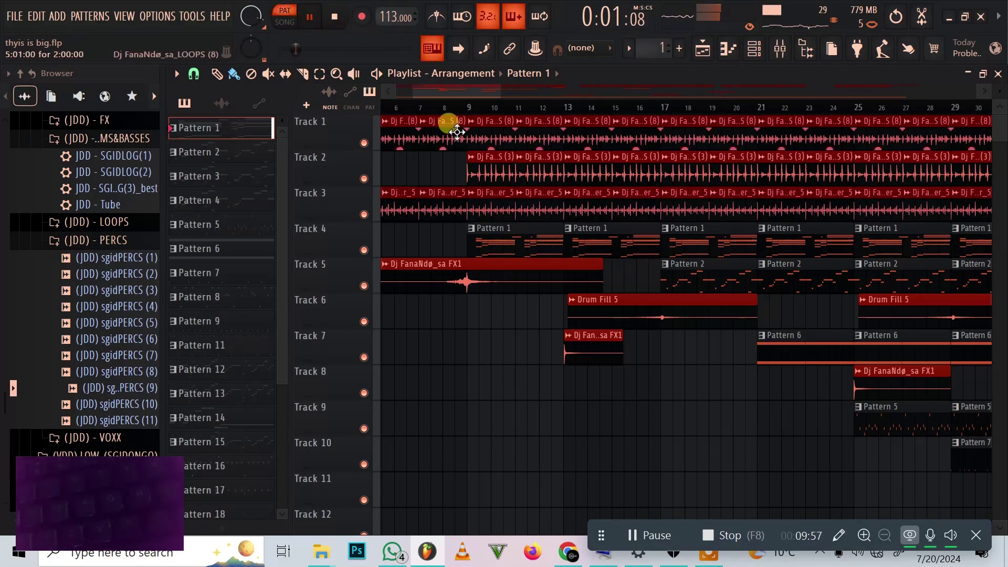
{"action": "left_click", "coordinate": [756, 49]}
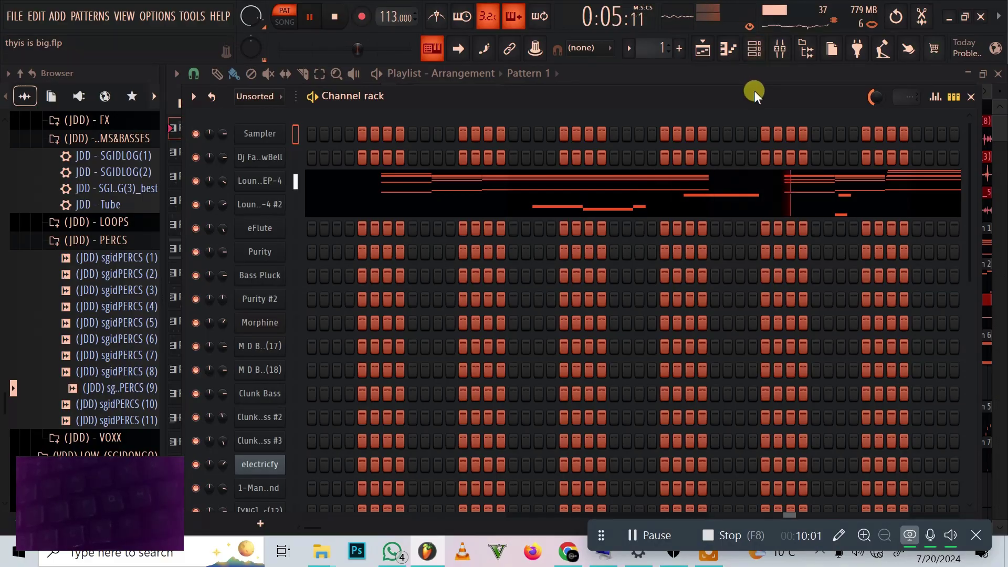
{"action": "left_click", "coordinate": [714, 51]}
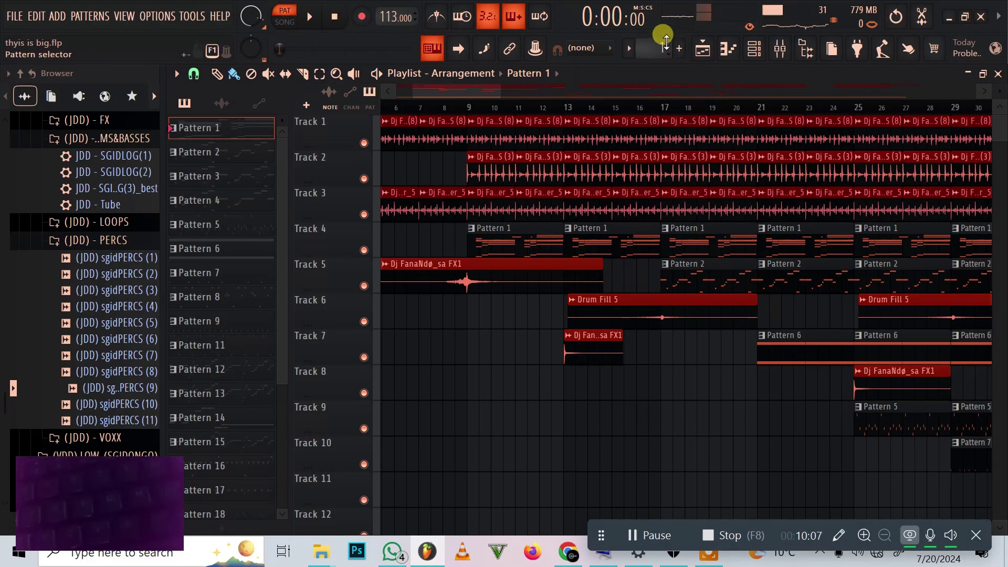
Step: Place Pattern 20 on Track 10 at bar 9 and stretch it to about bar 25
{"action": "scroll", "coordinate": [657, 47], "scroll_direction": "down", "scroll_amount": 10}
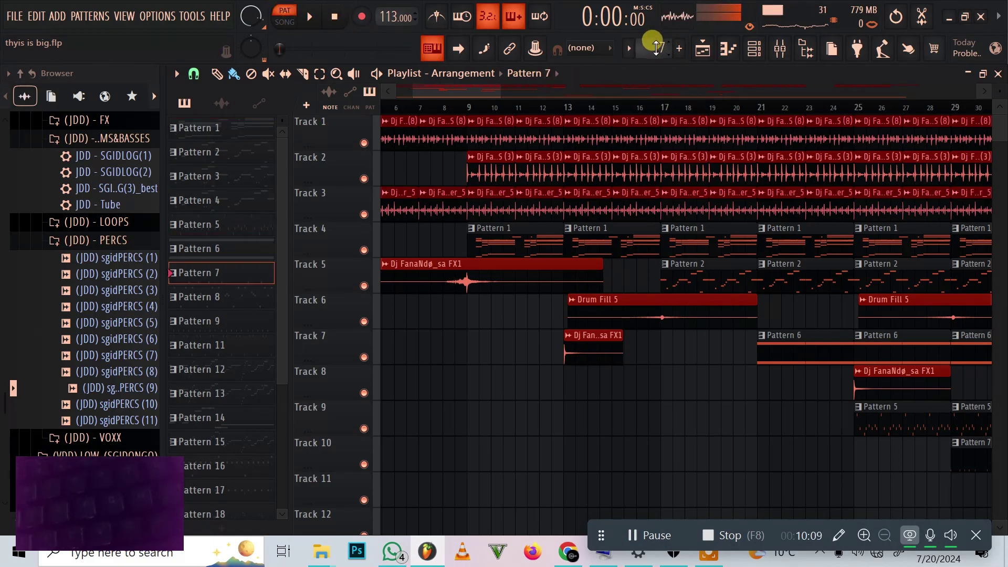
{"action": "scroll", "coordinate": [656, 47], "scroll_direction": "down", "scroll_amount": 2}
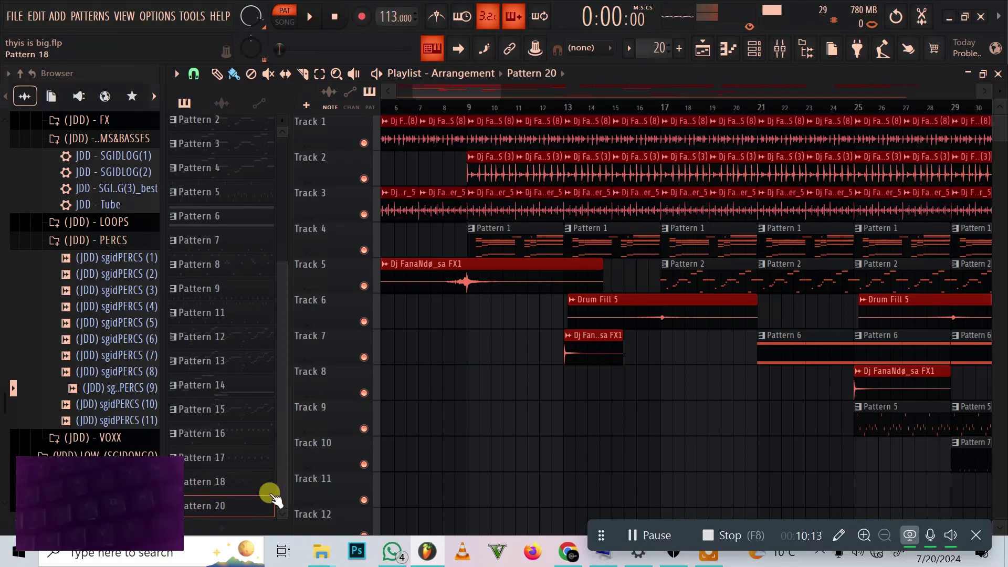
{"action": "left_click_drag", "start_coordinate": [270, 505], "coordinate": [757, 423]}
{"action": "left_click_drag", "start_coordinate": [657, 416], "coordinate": [676, 455]}
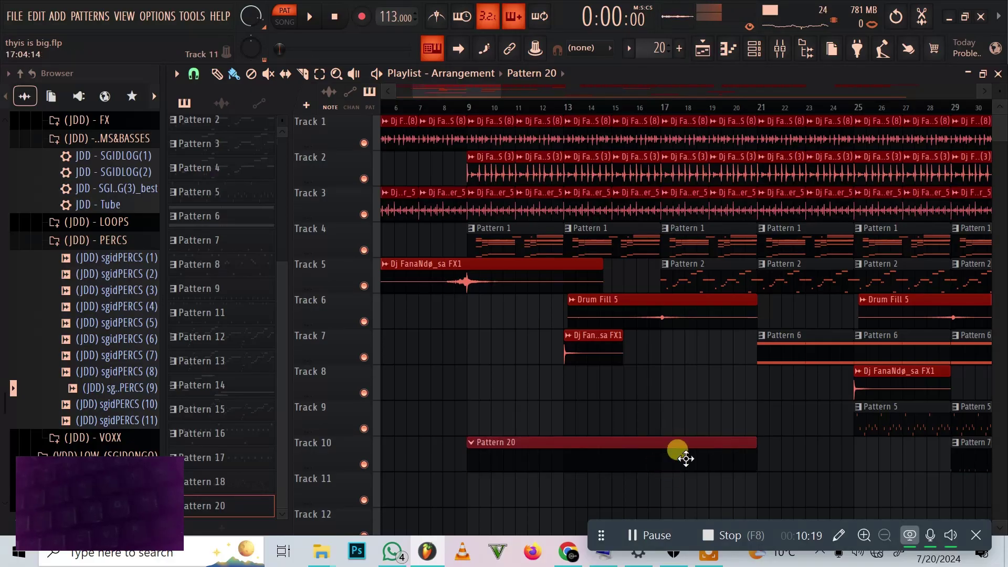
{"action": "double_click", "coordinate": [742, 459]}
{"action": "left_click", "coordinate": [703, 48]}
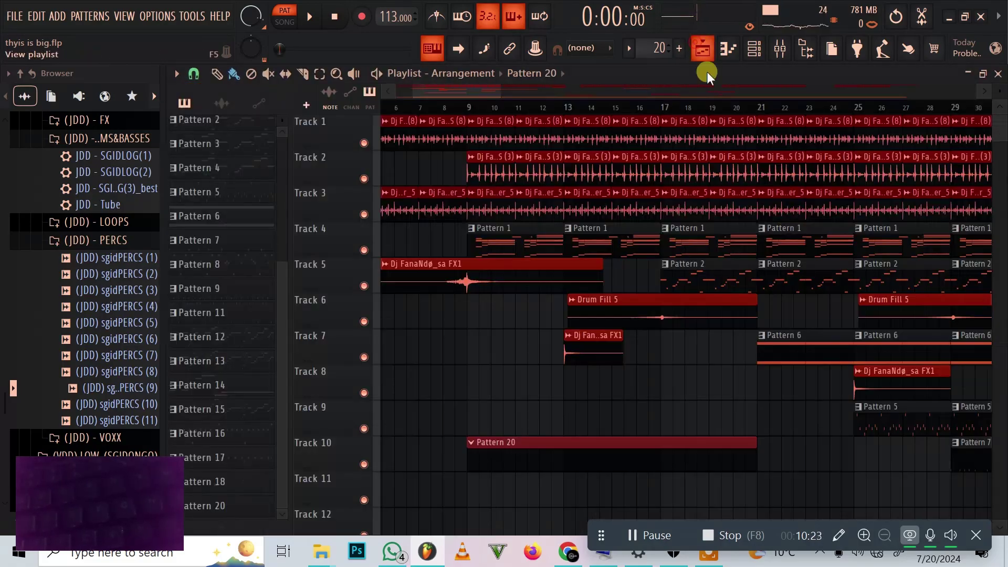
{"action": "left_click_drag", "start_coordinate": [749, 440], "coordinate": [860, 442]}
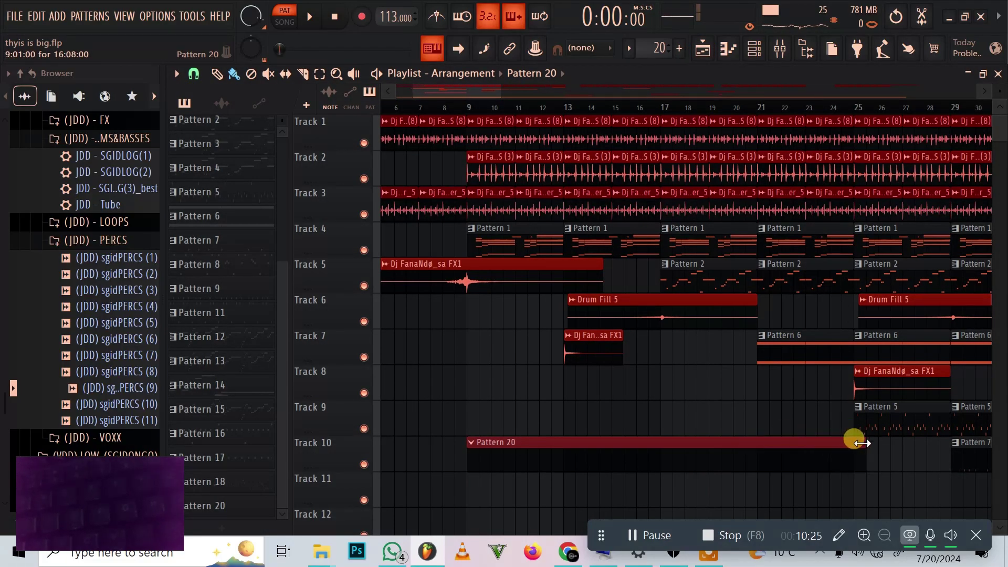
{"action": "left_click", "coordinate": [539, 236]}
Step: Open the Pattern 1 chords in the piano roll and zoom in on the first few bars
{"action": "double_click", "coordinate": [539, 237]}
{"action": "scroll", "coordinate": [536, 237], "scroll_direction": "down", "scroll_amount": 3}
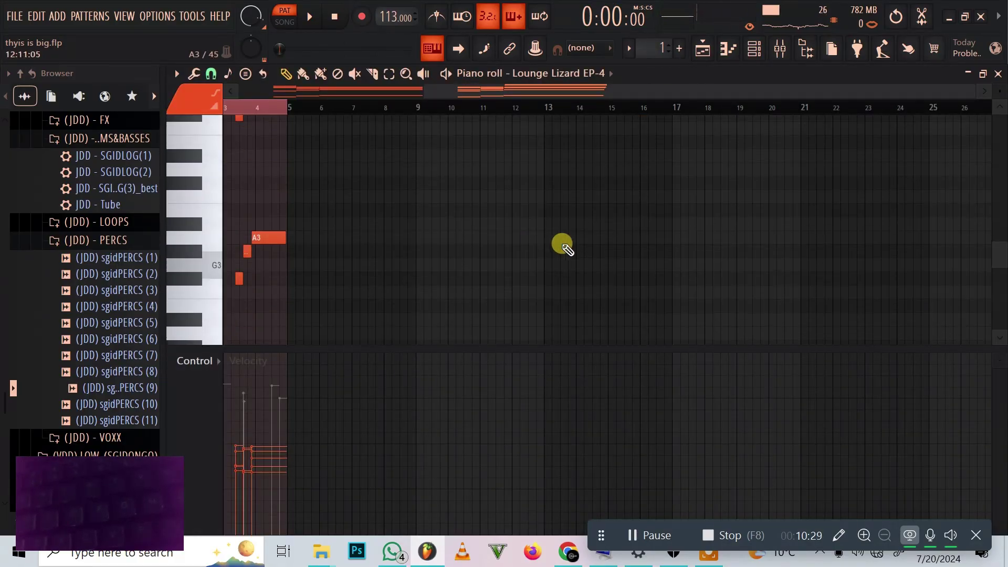
{"action": "left_click_drag", "start_coordinate": [612, 88], "coordinate": [163, 130]}
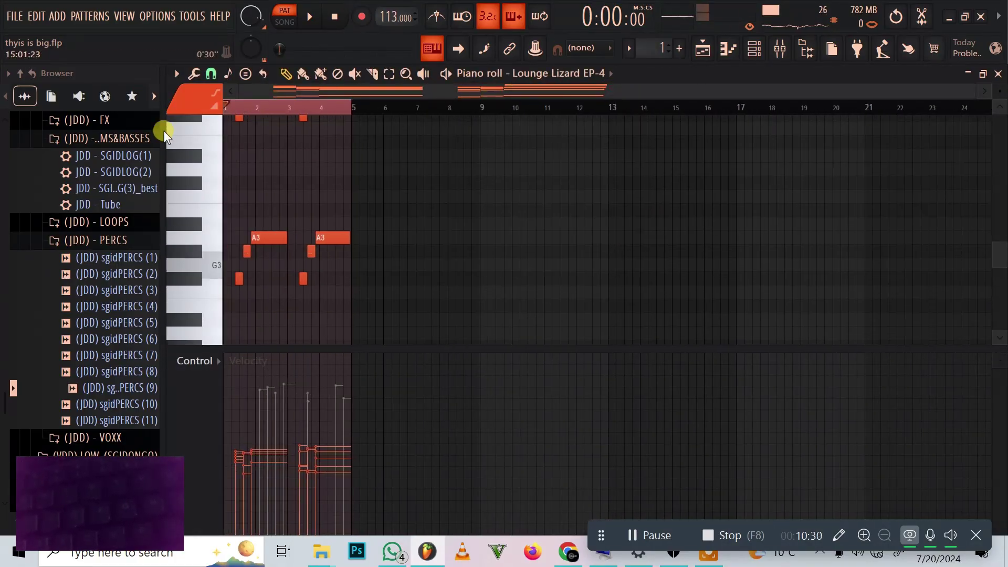
{"action": "left_click", "coordinate": [235, 109]}
{"action": "scroll", "coordinate": [231, 106], "scroll_direction": "up", "scroll_amount": 2}
Step: Select the first F#3 note, then return to the arrangement playlist
{"action": "scroll", "coordinate": [292, 241], "scroll_direction": "up", "scroll_amount": 3}
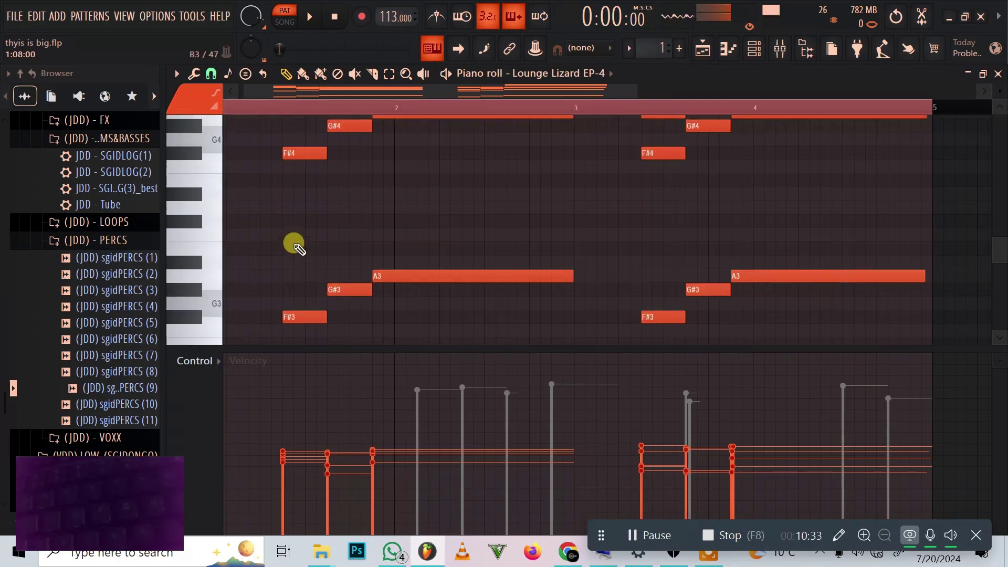
{"action": "scroll", "coordinate": [294, 244], "scroll_direction": "down", "scroll_amount": 2}
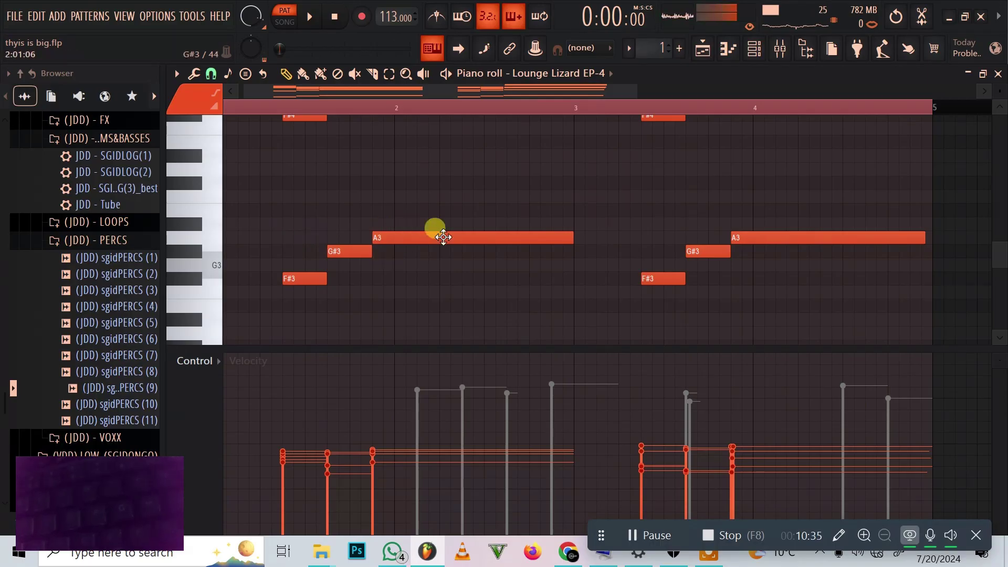
{"action": "left_click", "coordinate": [303, 280]}
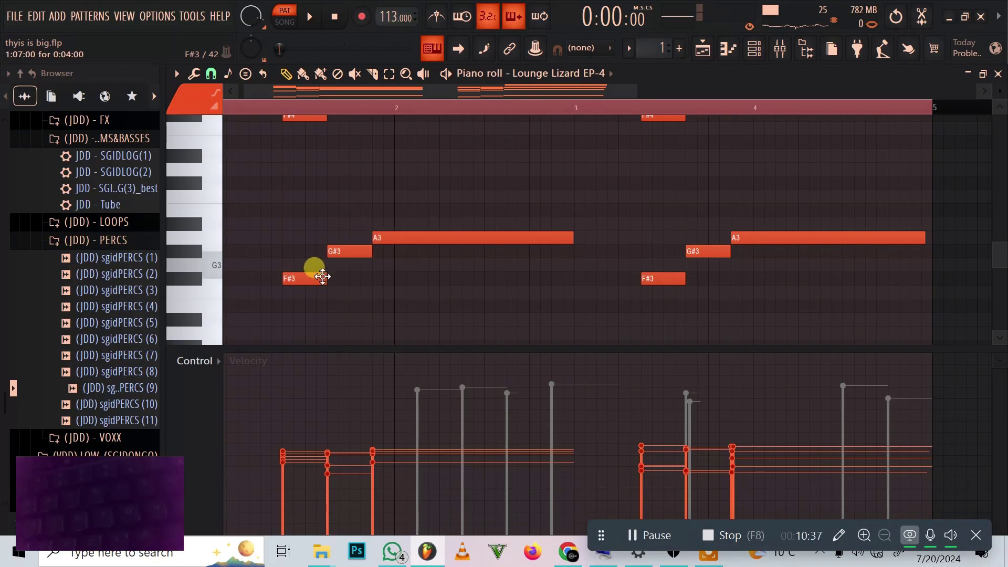
{"action": "left_click", "coordinate": [705, 48]}
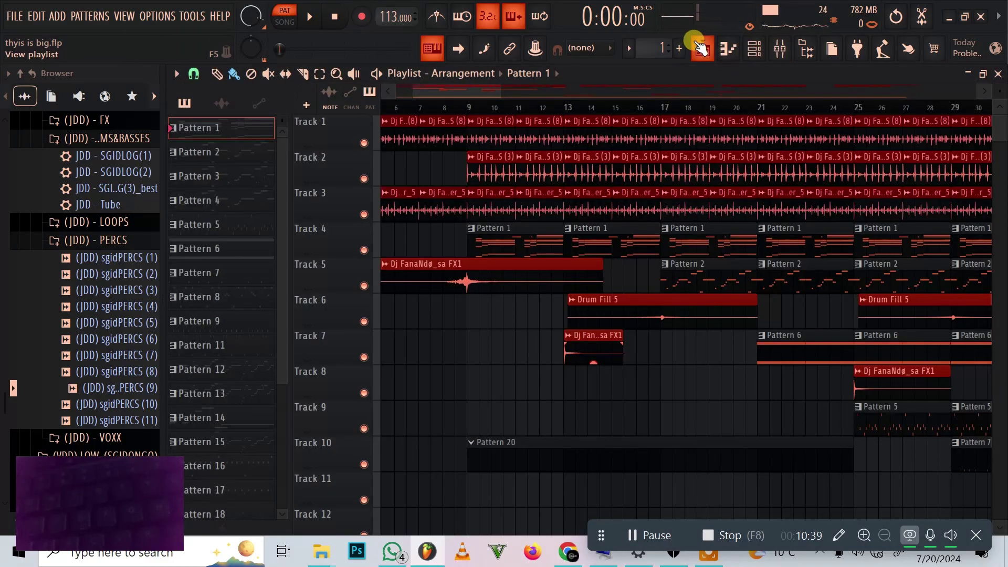
Step: Check the keyboard-input scale options and the eFlute melody, then return to the playlist
{"action": "right_click", "coordinate": [438, 51]}
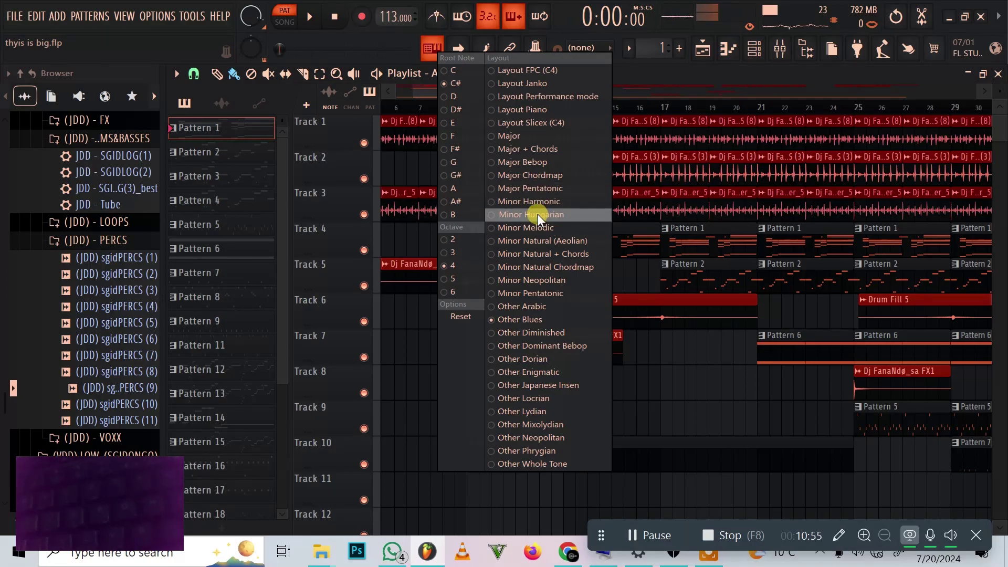
{"action": "left_click", "coordinate": [441, 50]}
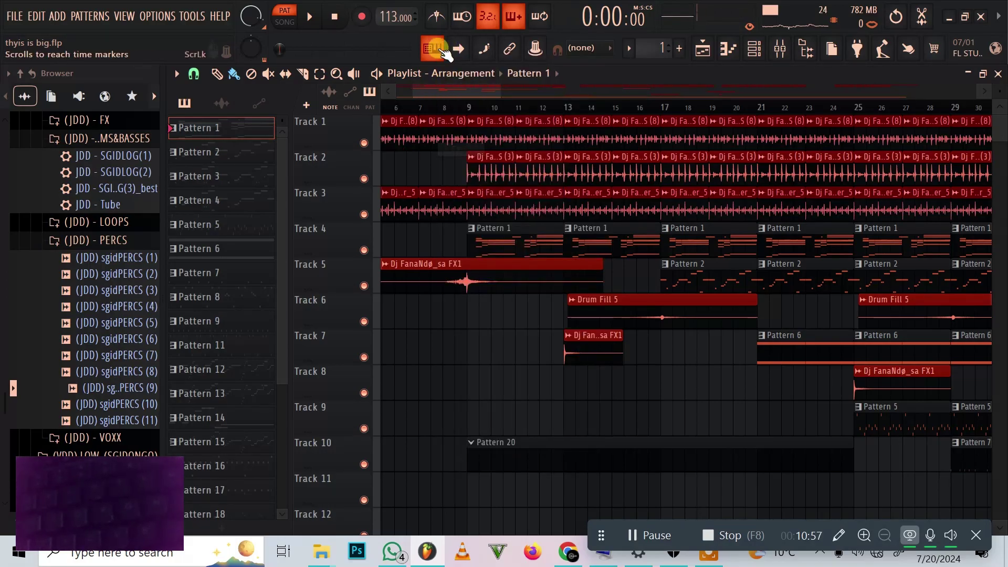
{"action": "left_click", "coordinate": [439, 49]}
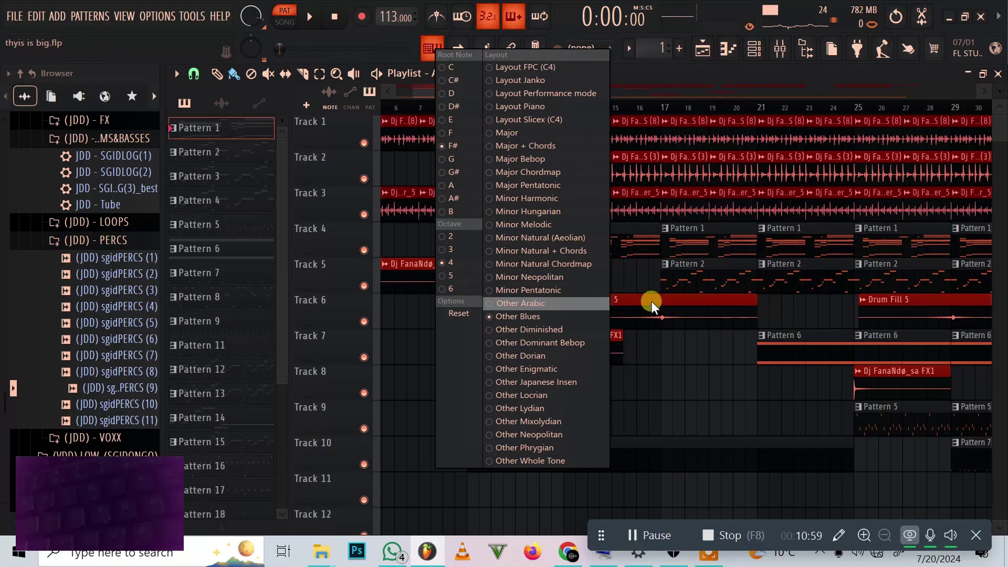
{"action": "double_click", "coordinate": [682, 277]}
{"action": "scroll", "coordinate": [583, 243], "scroll_direction": "down", "scroll_amount": 2}
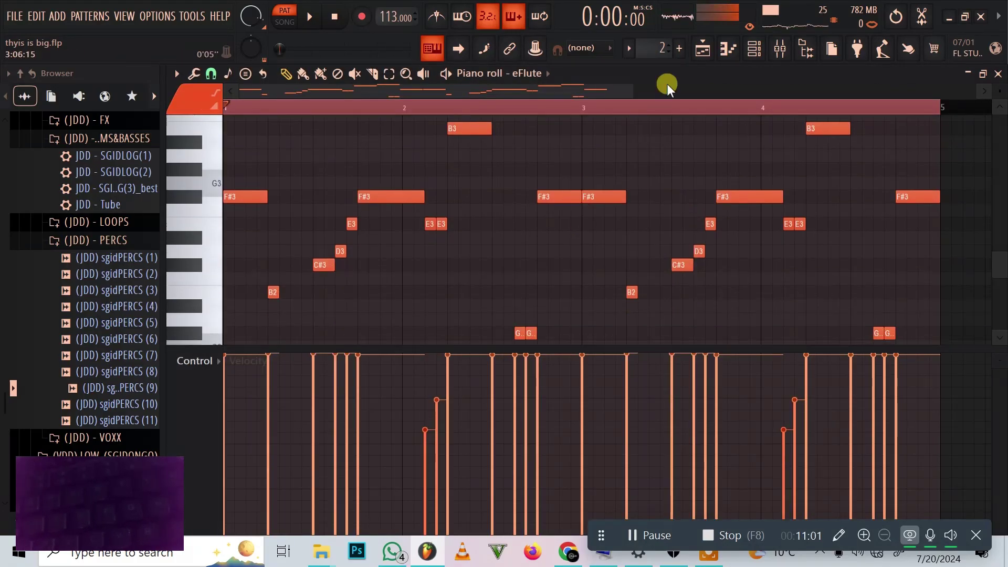
{"action": "left_click", "coordinate": [717, 50]}
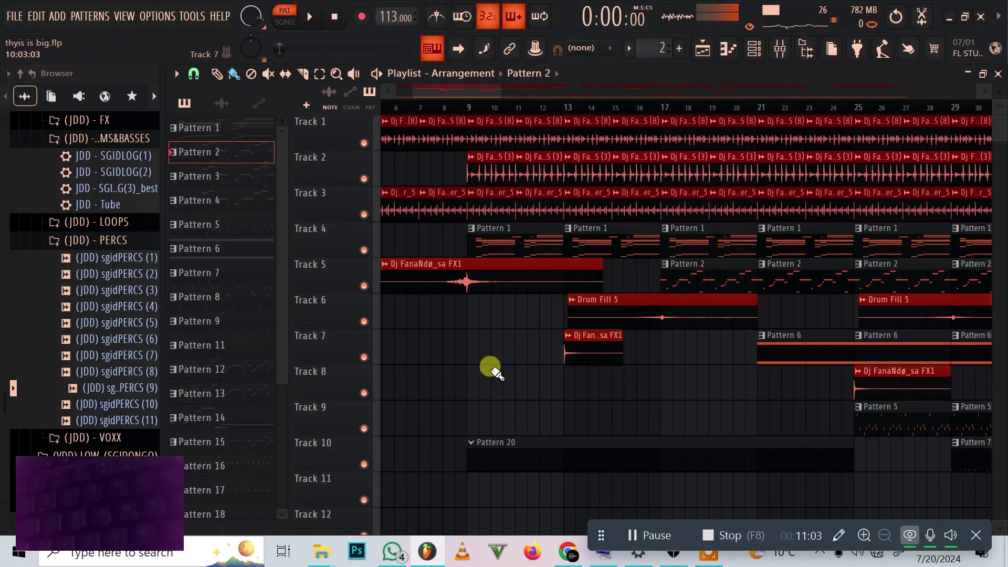
Step: Set computer-keyboard note input to root F# in the Minor Pentatonic scale
{"action": "right_click", "coordinate": [432, 49]}
{"action": "left_click", "coordinate": [444, 148]}
{"action": "right_click", "coordinate": [442, 47]}
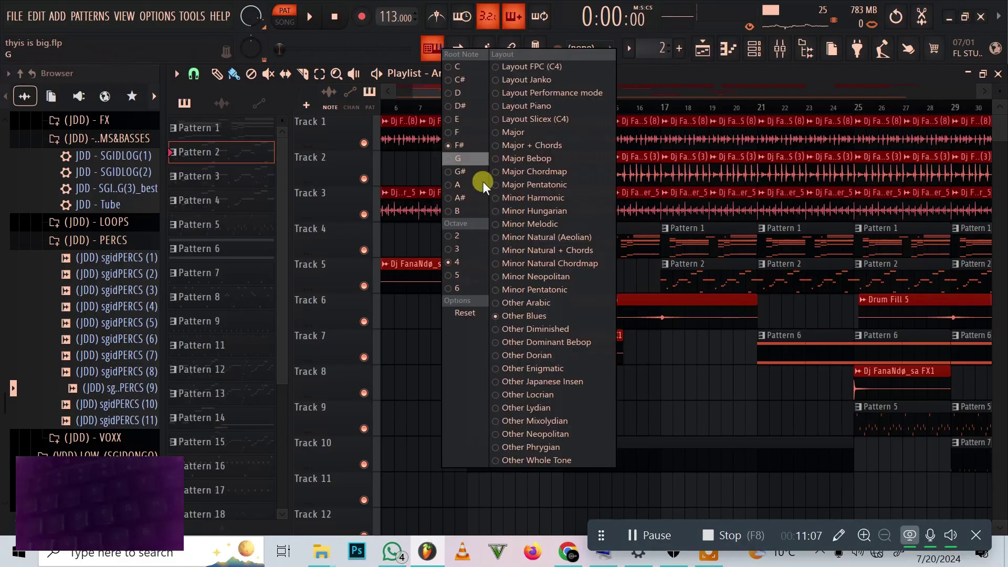
{"action": "left_click", "coordinate": [550, 288]}
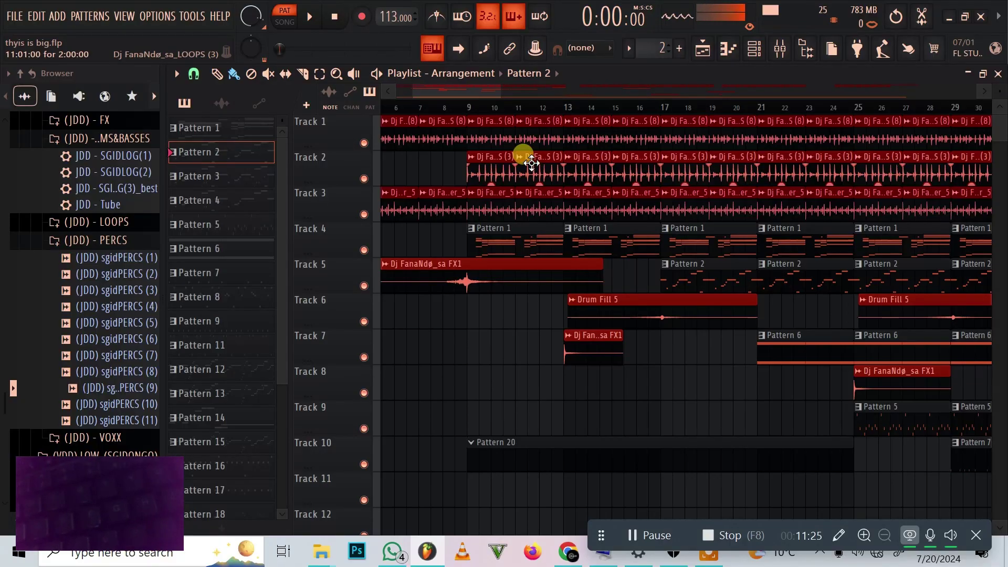
Step: Add a Chromaphone 2 channel to the channel rack and route it to mixer insert 11
{"action": "left_click", "coordinate": [755, 48]}
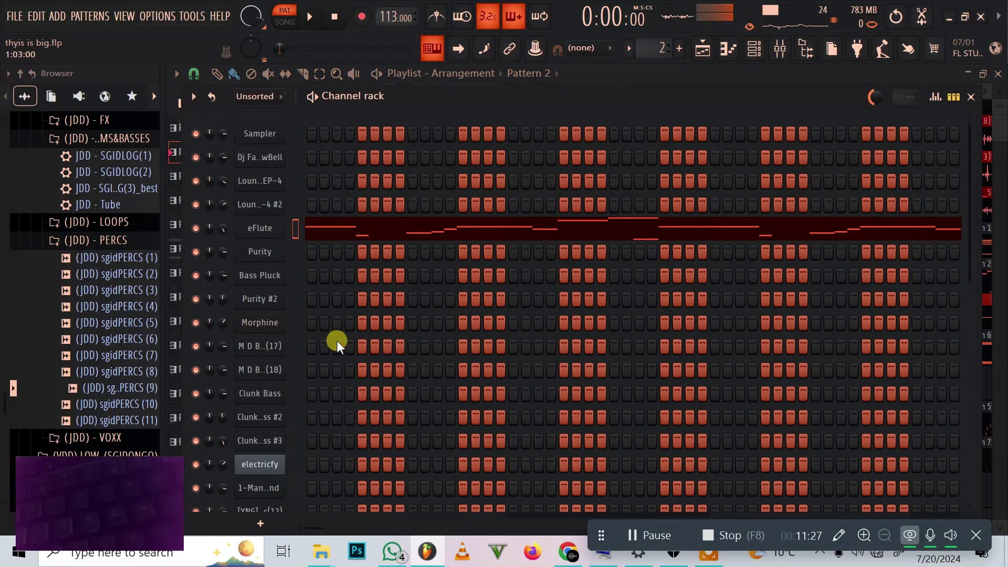
{"action": "scroll", "coordinate": [329, 352], "scroll_direction": "down", "scroll_amount": 5}
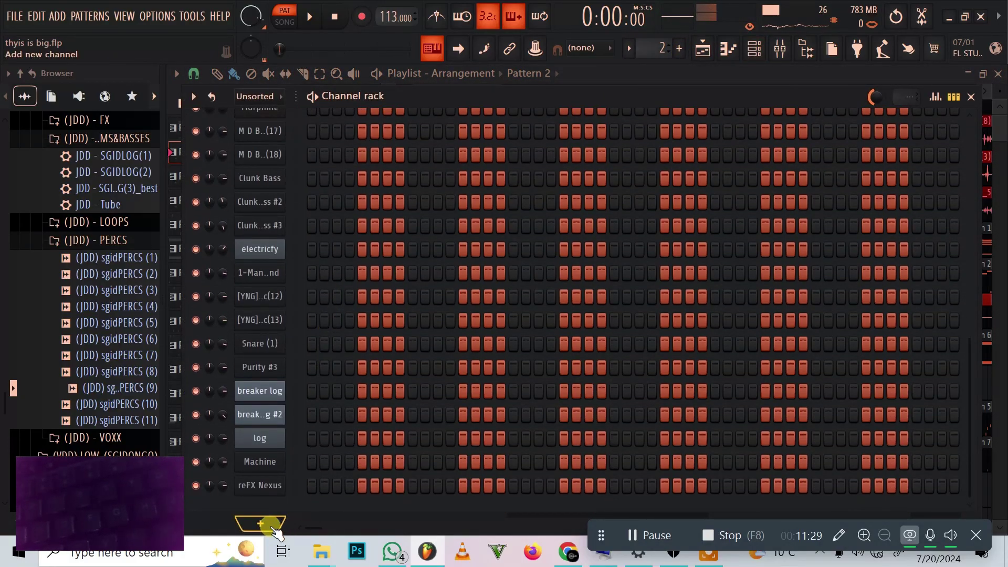
{"action": "left_click", "coordinate": [267, 522]}
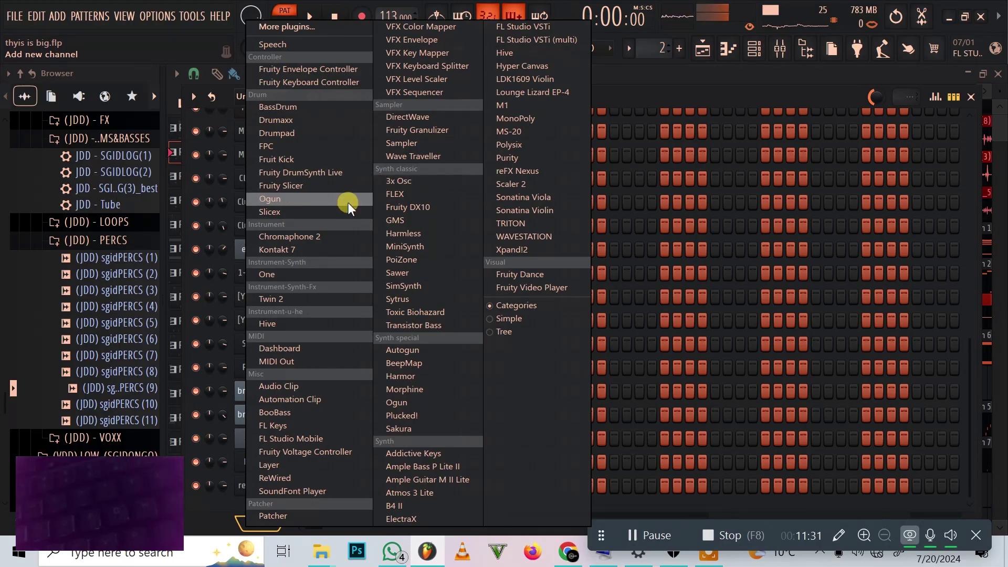
{"action": "left_click", "coordinate": [347, 237]}
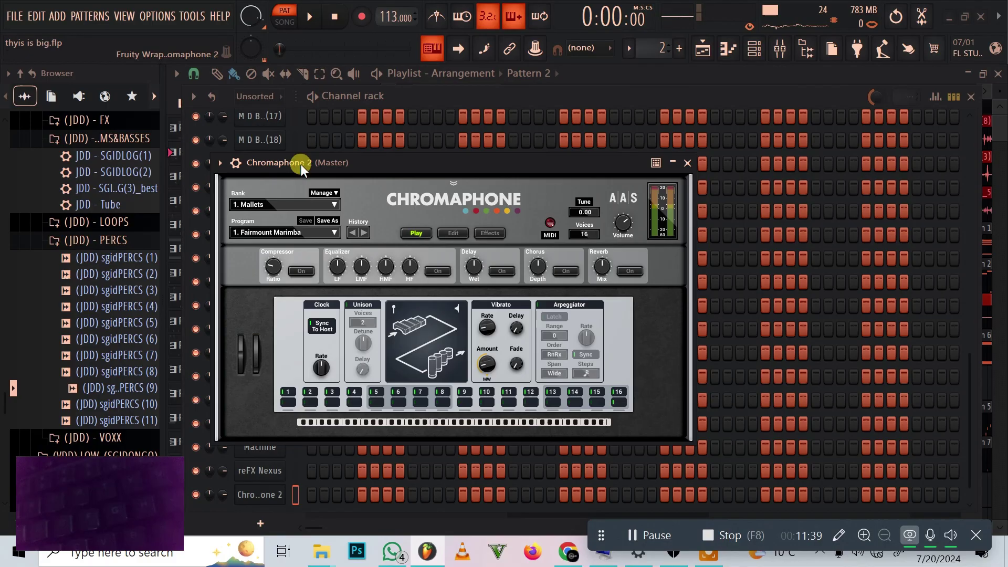
{"action": "left_click_drag", "start_coordinate": [301, 164], "coordinate": [335, 150]}
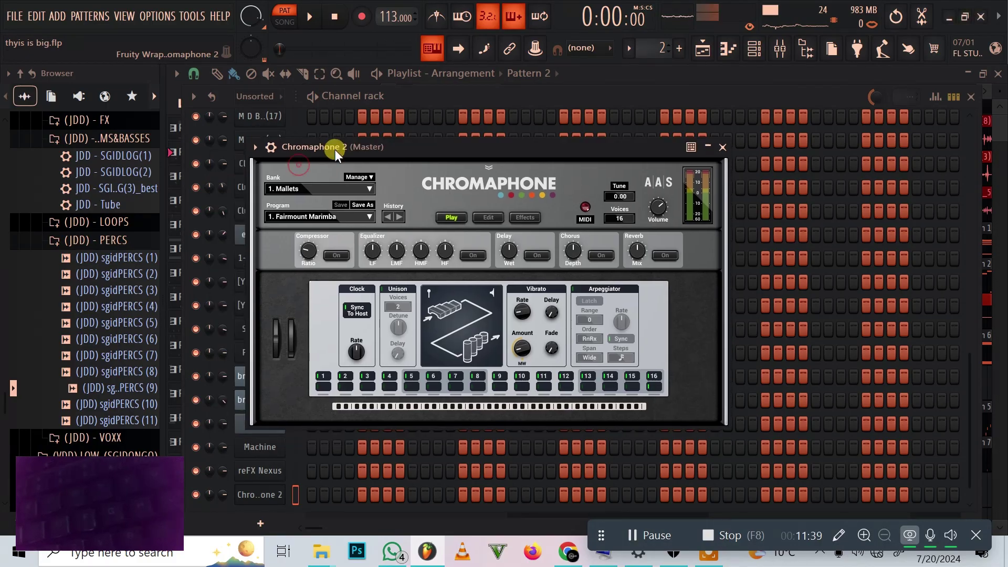
{"action": "left_click", "coordinate": [271, 147]}
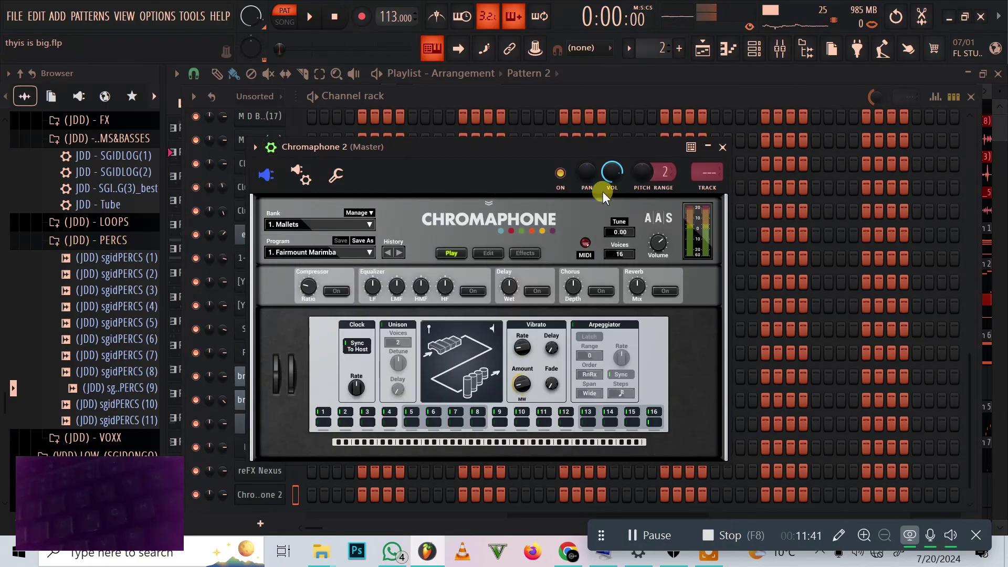
{"action": "left_click", "coordinate": [709, 176]}
Step: Load Fruity Convolver into slot 1 and Fruity Delay Bank into slot 2 of the Chromaphone 2 insert
{"action": "left_click", "coordinate": [873, 128]}
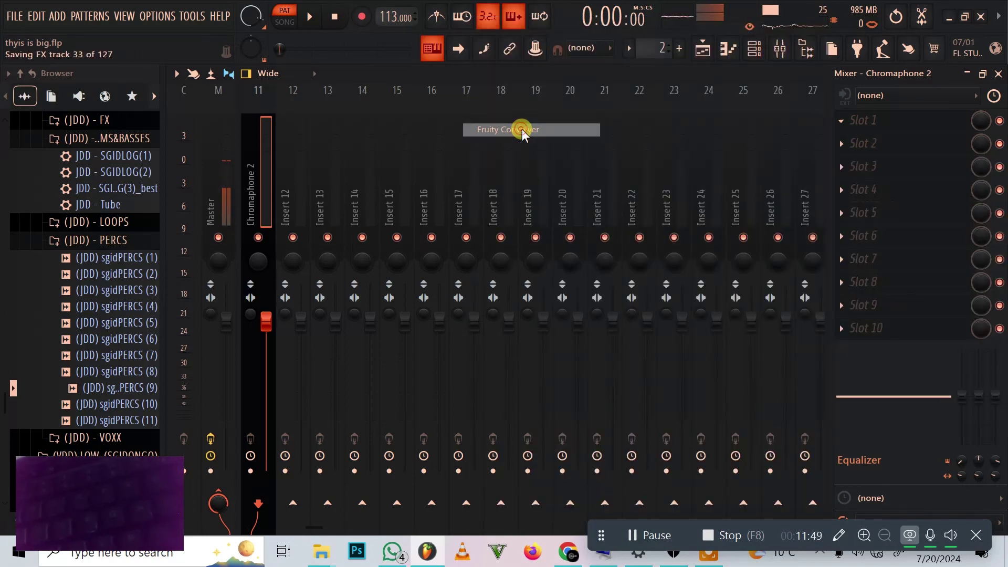
{"action": "left_click", "coordinate": [522, 129]}
{"action": "left_click", "coordinate": [902, 149]}
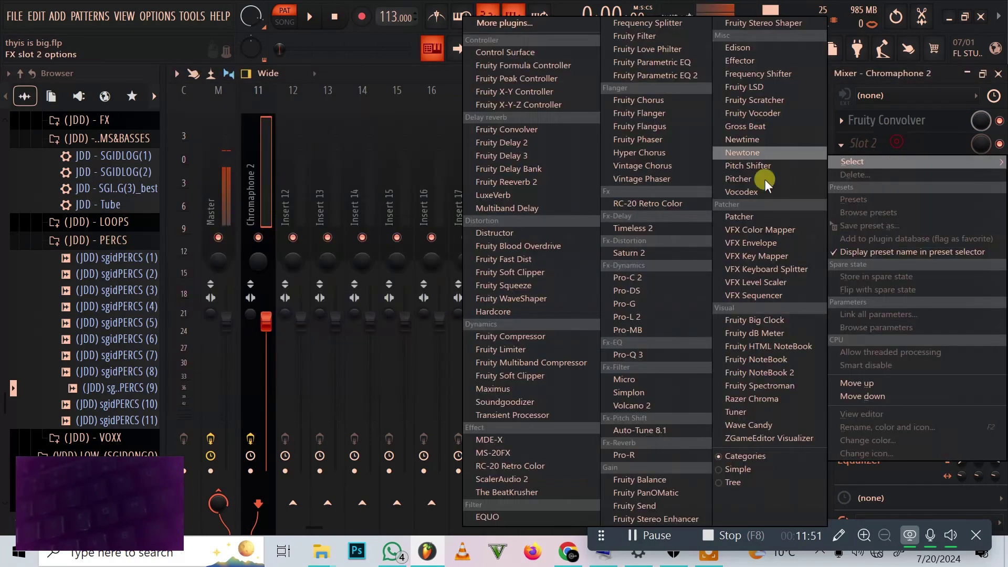
{"action": "left_click", "coordinate": [525, 171]}
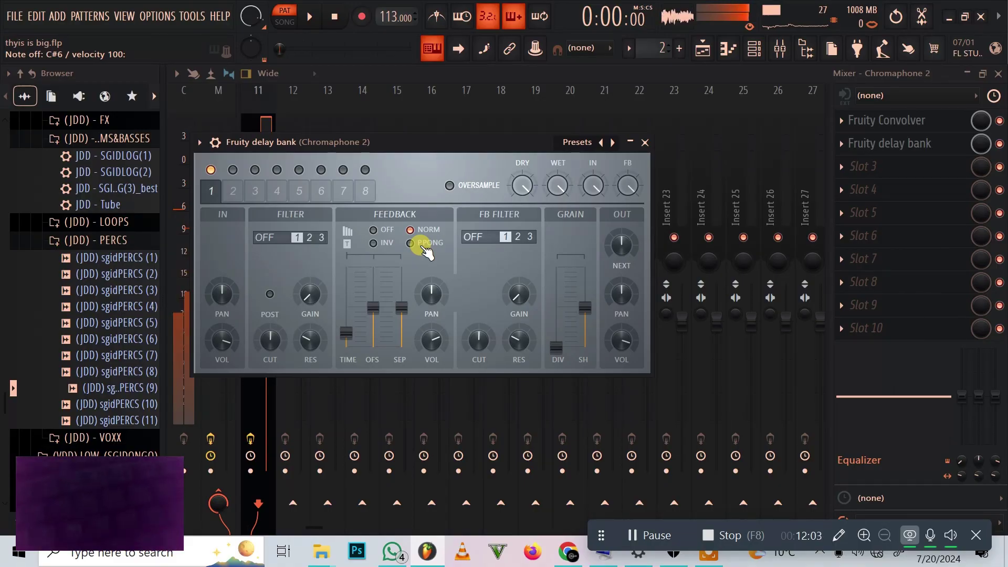
Step: Set the song position near bar 8, make Pattern 20 current, and arm notes-and-automation recording
{"action": "left_click", "coordinate": [701, 49]}
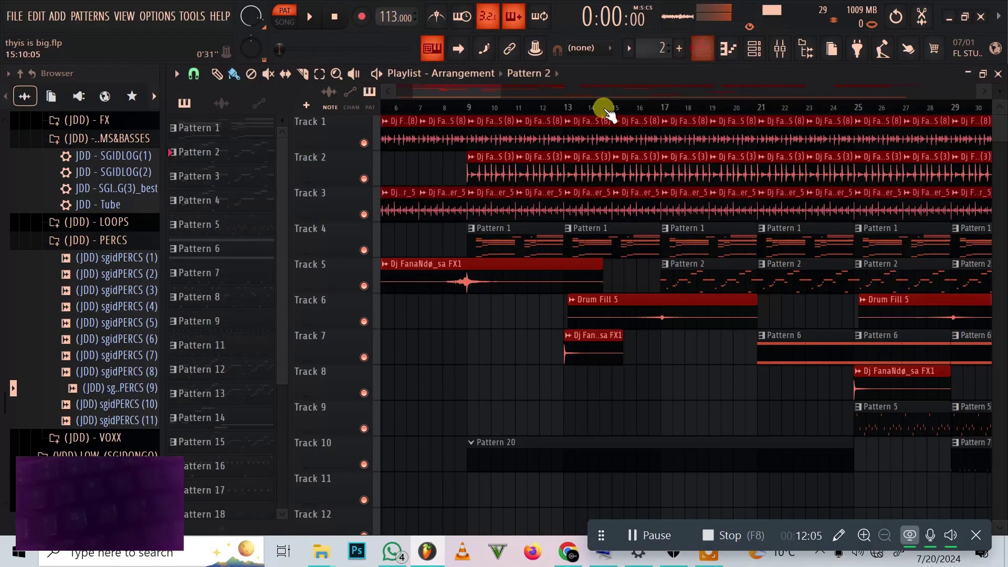
{"action": "left_click", "coordinate": [455, 108]}
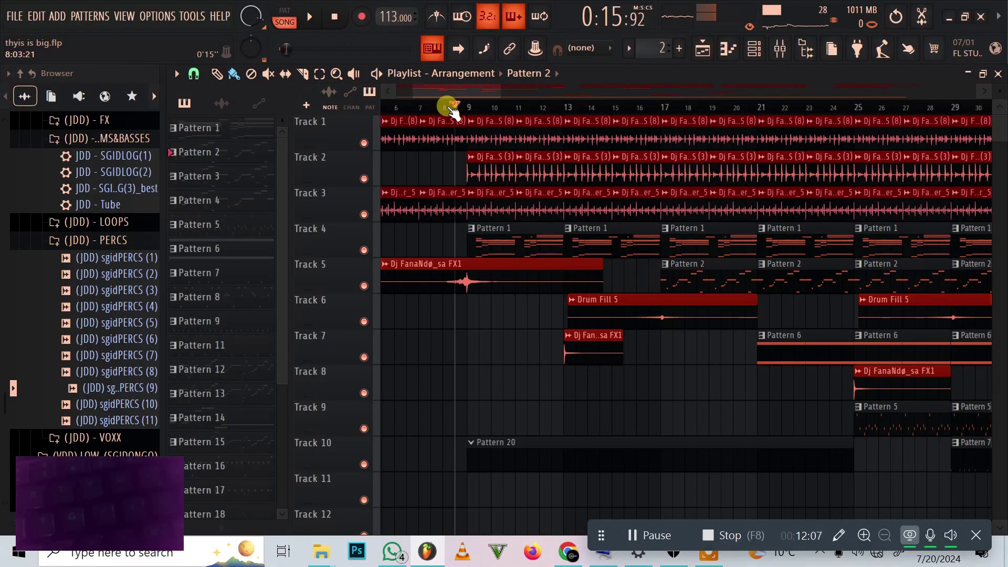
{"action": "left_click", "coordinate": [361, 16]}
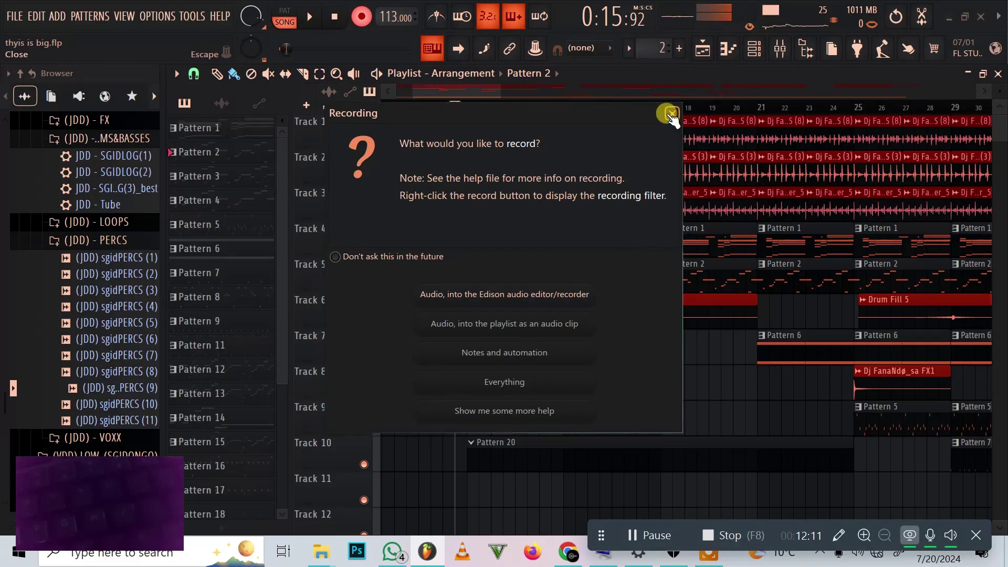
{"action": "left_click", "coordinate": [672, 113]}
{"action": "left_click_drag", "start_coordinate": [622, 442], "coordinate": [623, 454]}
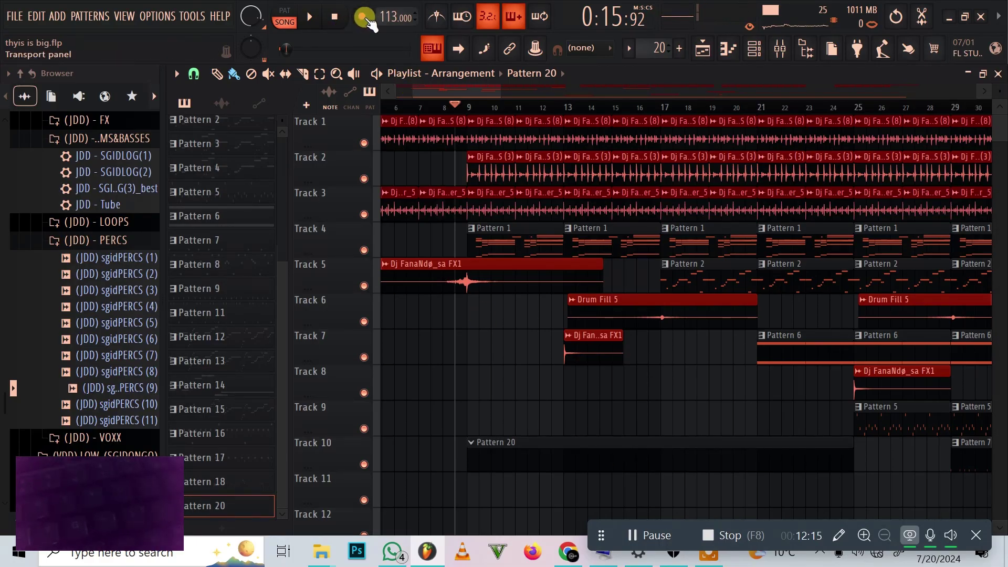
{"action": "left_click", "coordinate": [367, 18]}
{"action": "left_click", "coordinate": [475, 346]}
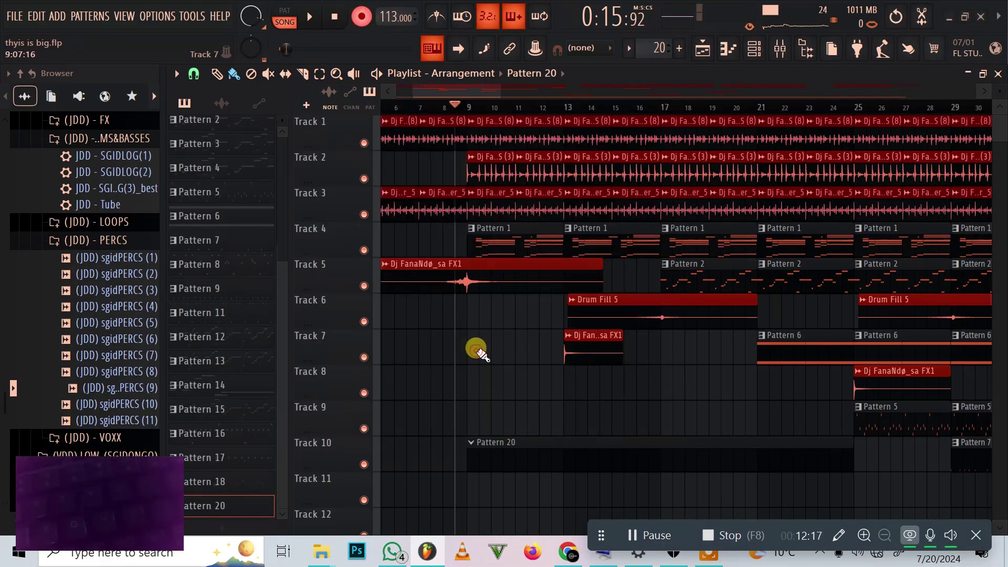
Step: Play a marimba melody (B, E, A, F#, C# notes) live into Pattern 20, then stop recording
{"action": "key", "text": "space"}
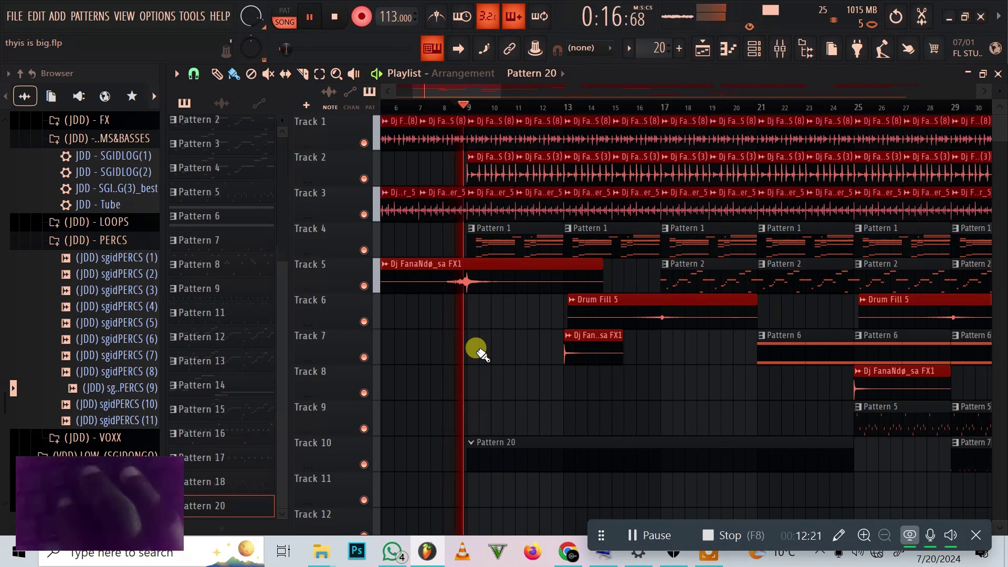
{"action": "key", "text": "m"}
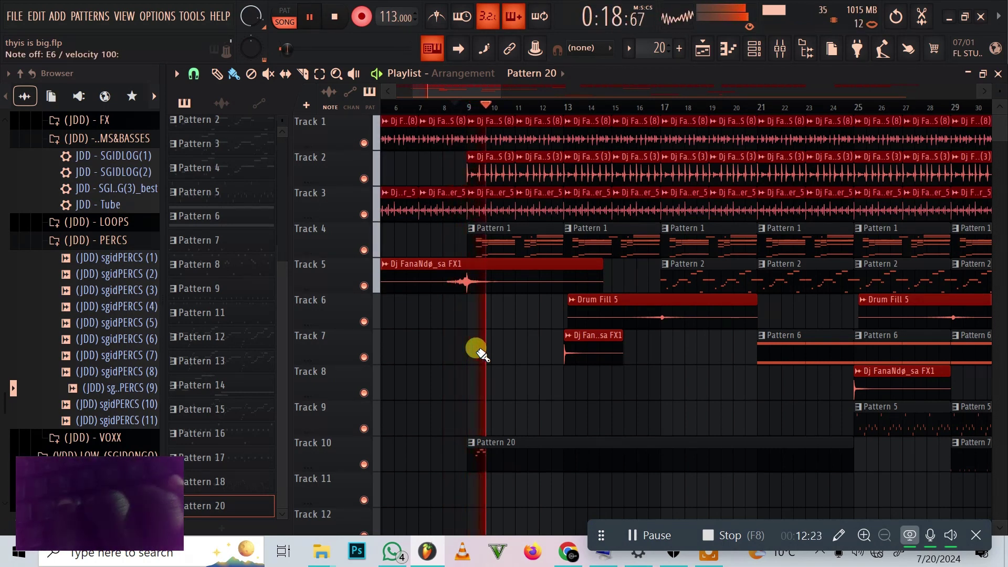
{"action": "key", "text": "u"}
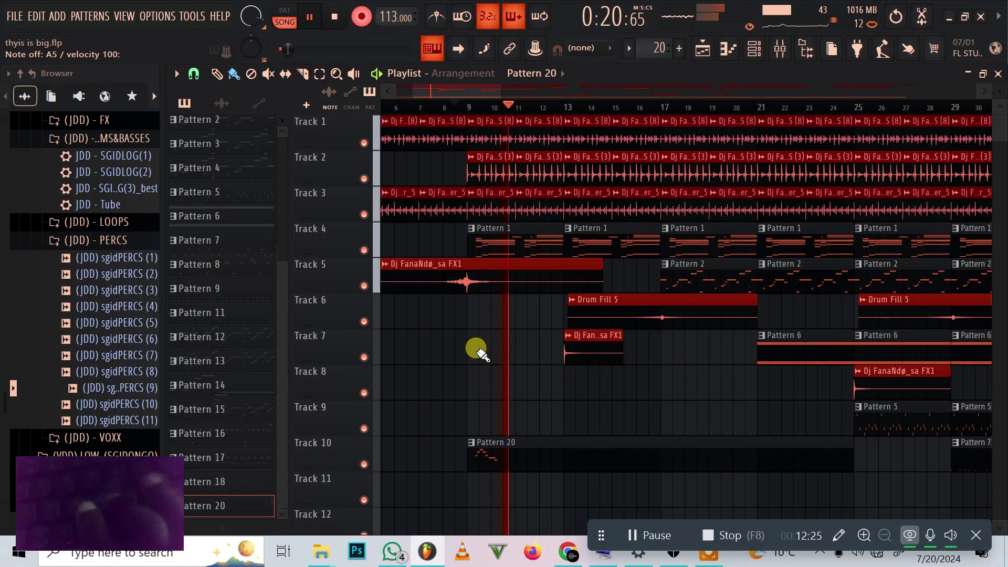
{"action": "key", "text": "u"}
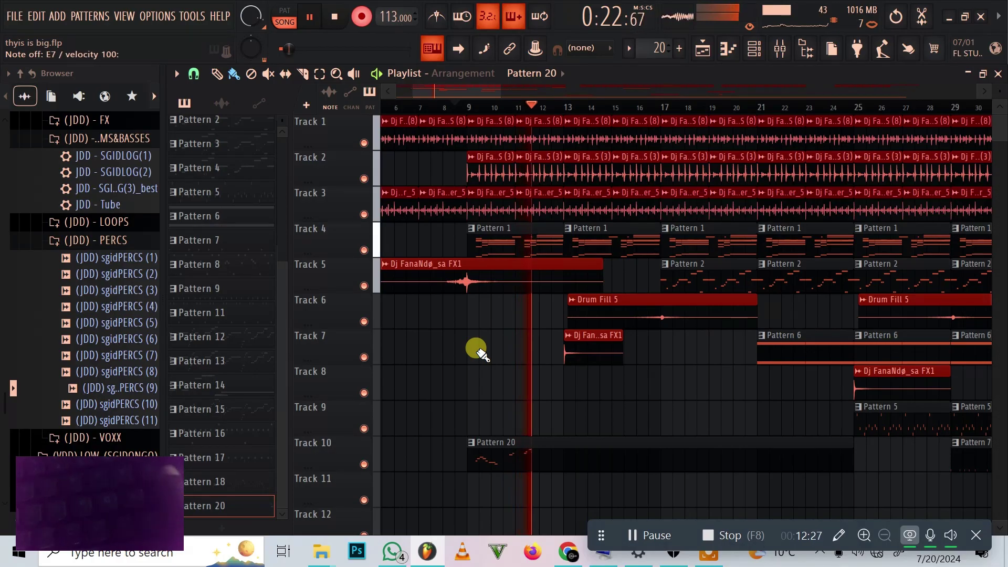
{"action": "key", "text": "e"}
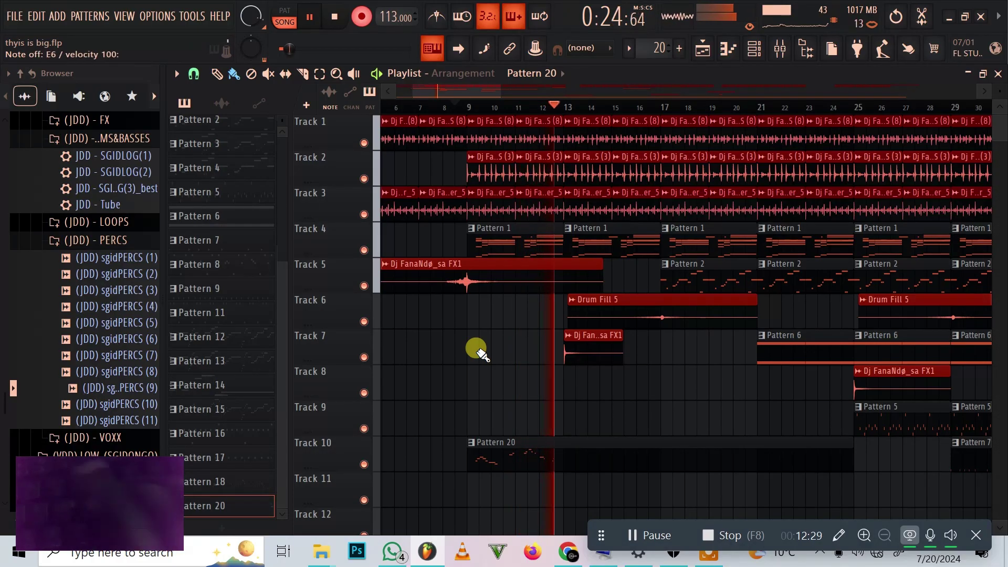
{"action": "key", "text": "n"}
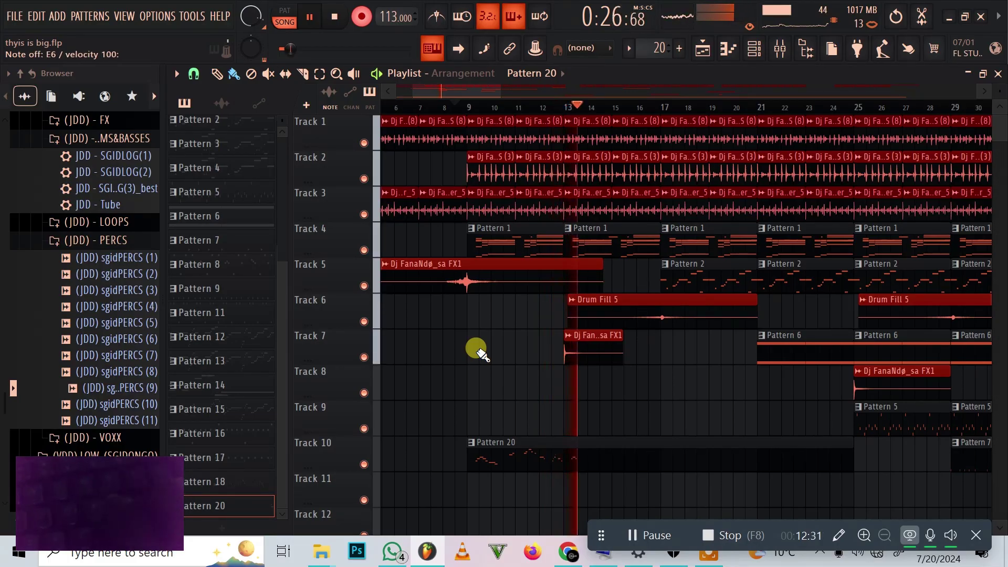
{"action": "key", "text": "m"}
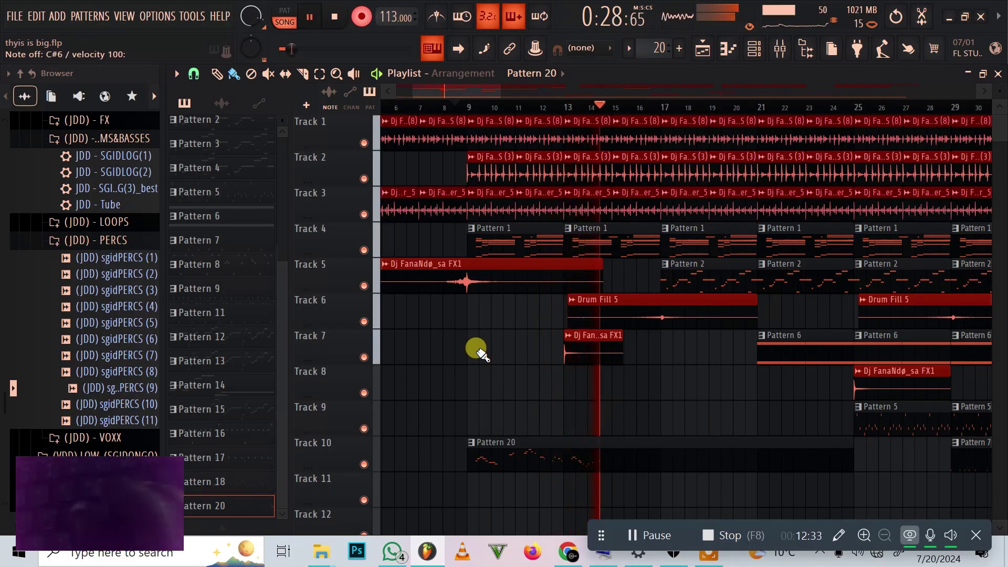
{"action": "key", "text": "y"}
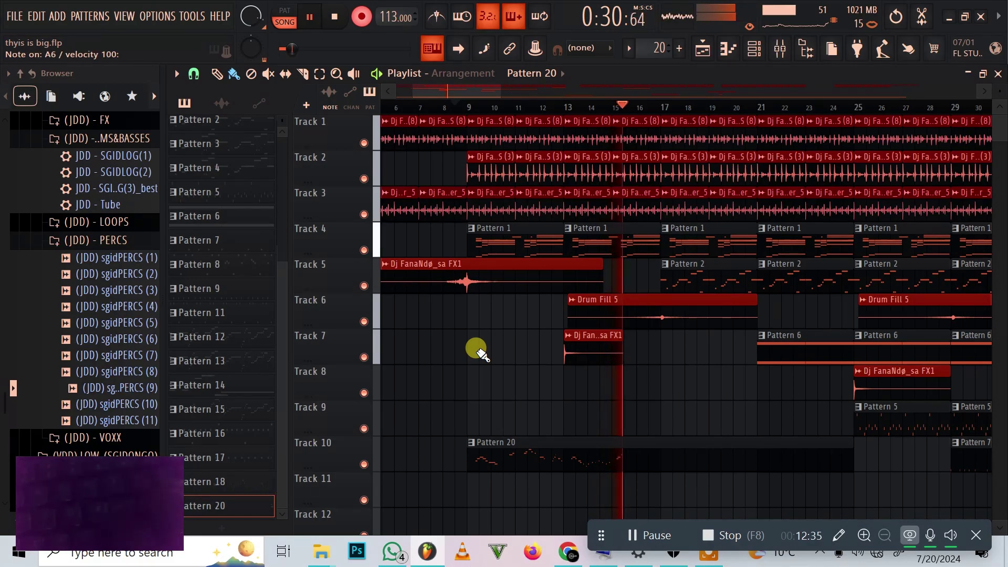
{"action": "key", "text": "e"}
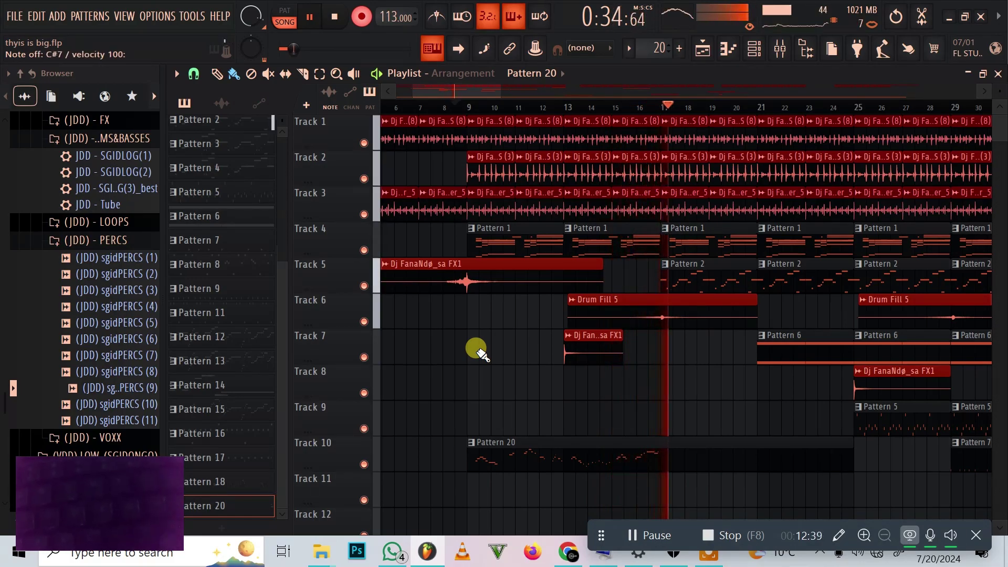
{"action": "key", "text": "y"}
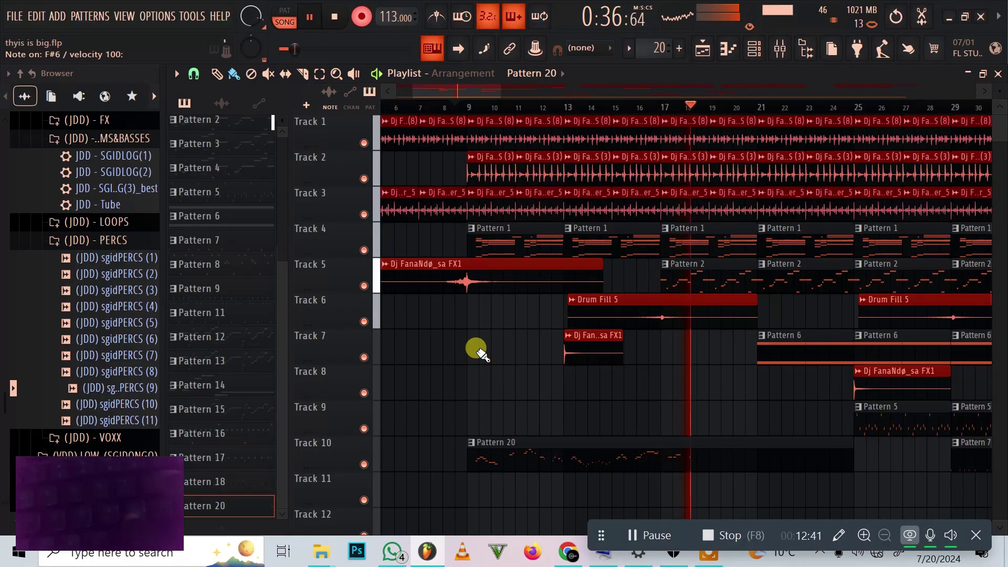
{"action": "key", "text": "m"}
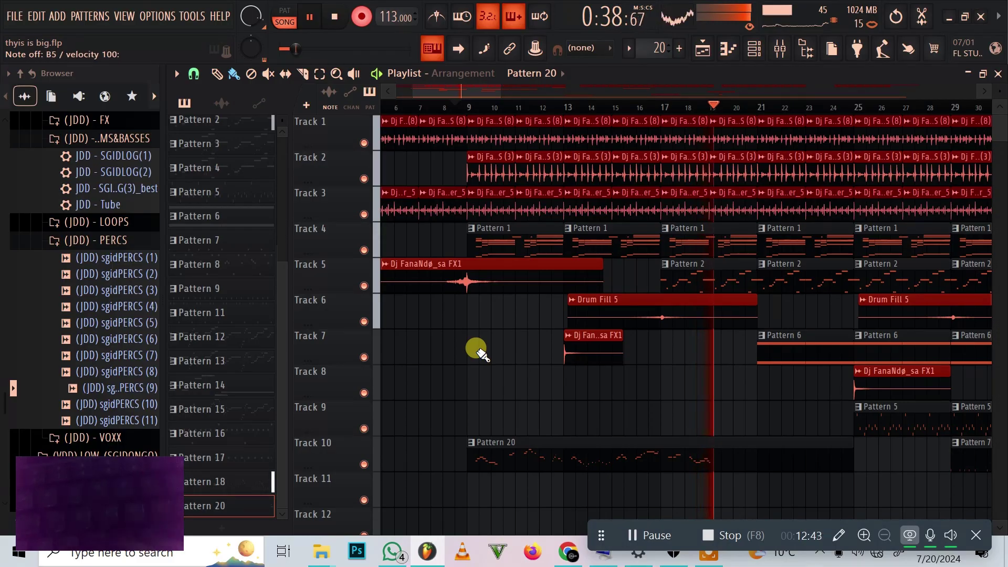
{"action": "key", "text": "y"}
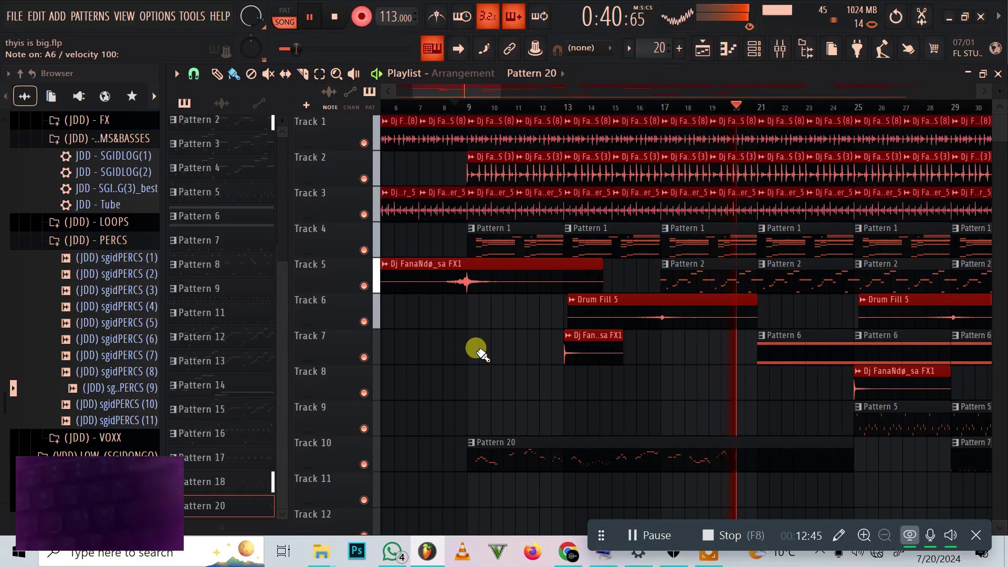
{"action": "key", "text": "5"}
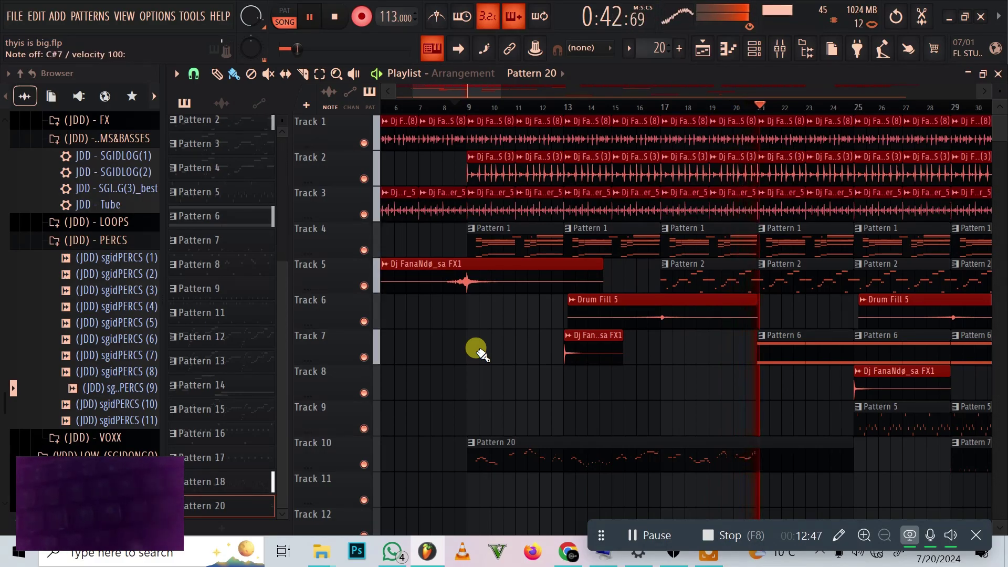
{"action": "key", "text": "u"}
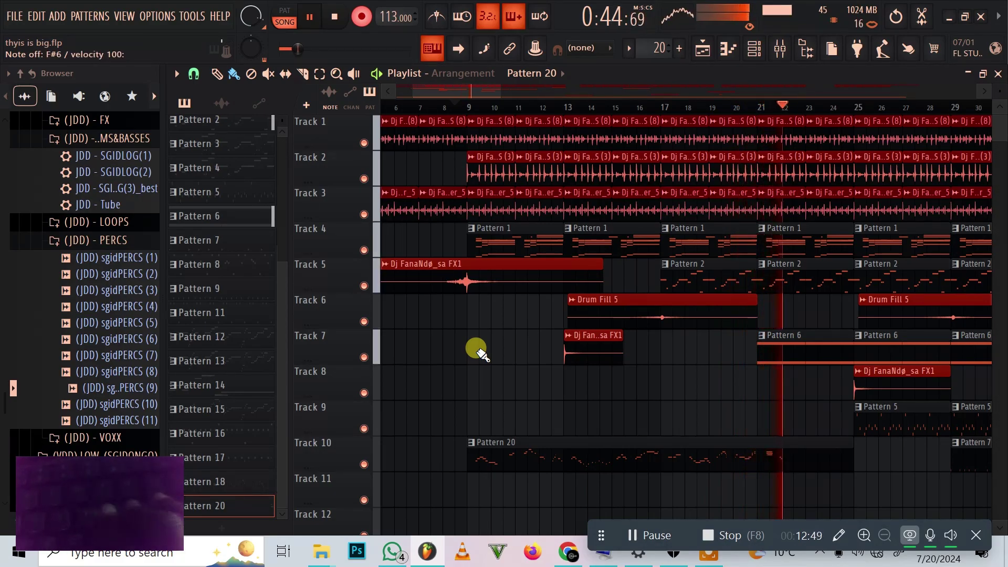
{"action": "key", "text": "y"}
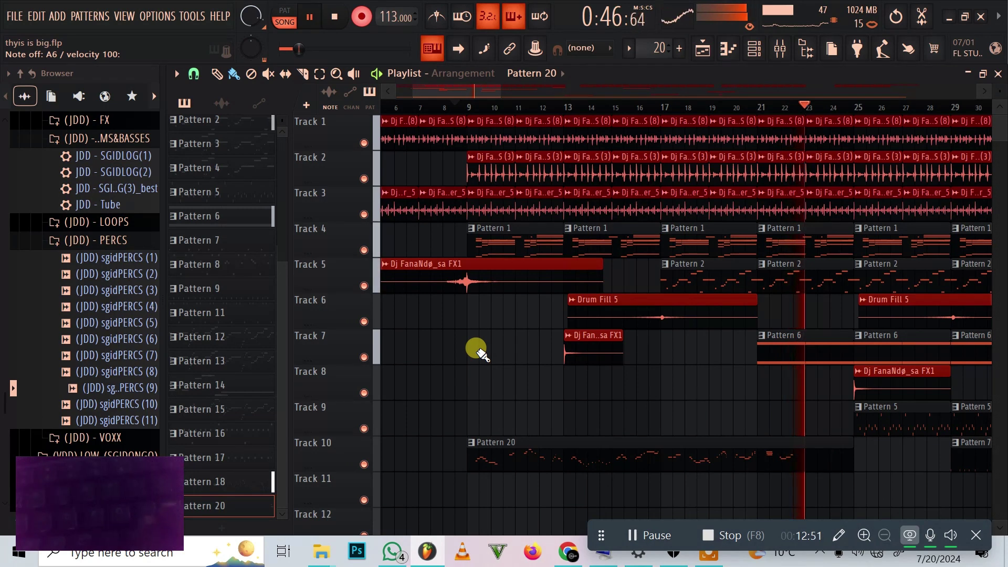
{"action": "key", "text": "p"}
{"action": "key", "text": "9"}
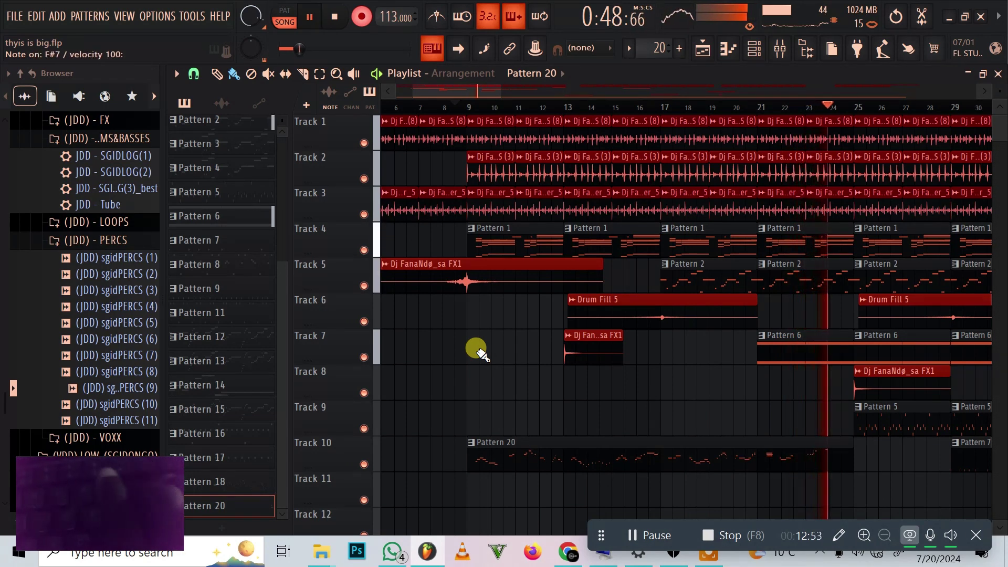
{"action": "key", "text": "5"}
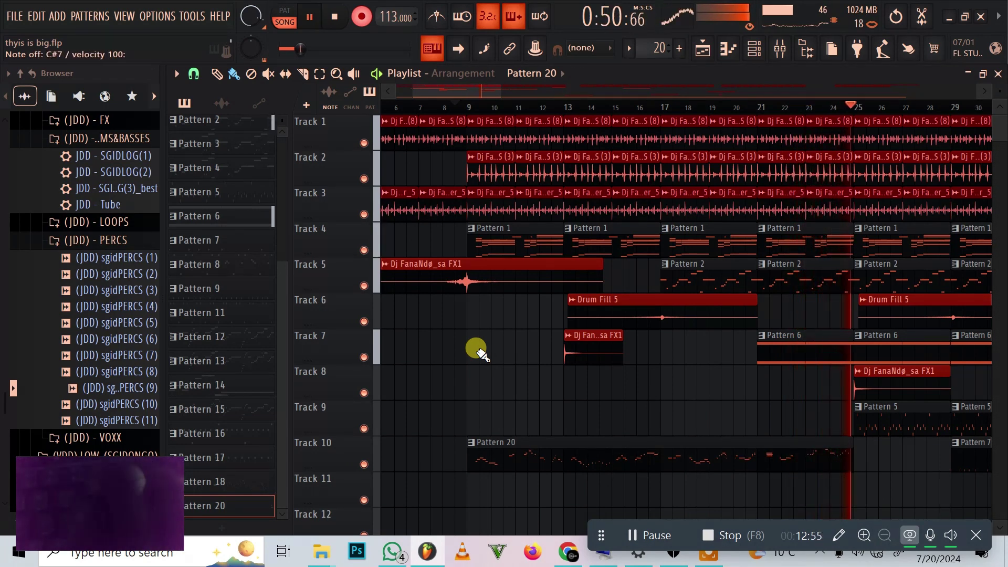
{"action": "key", "text": "space"}
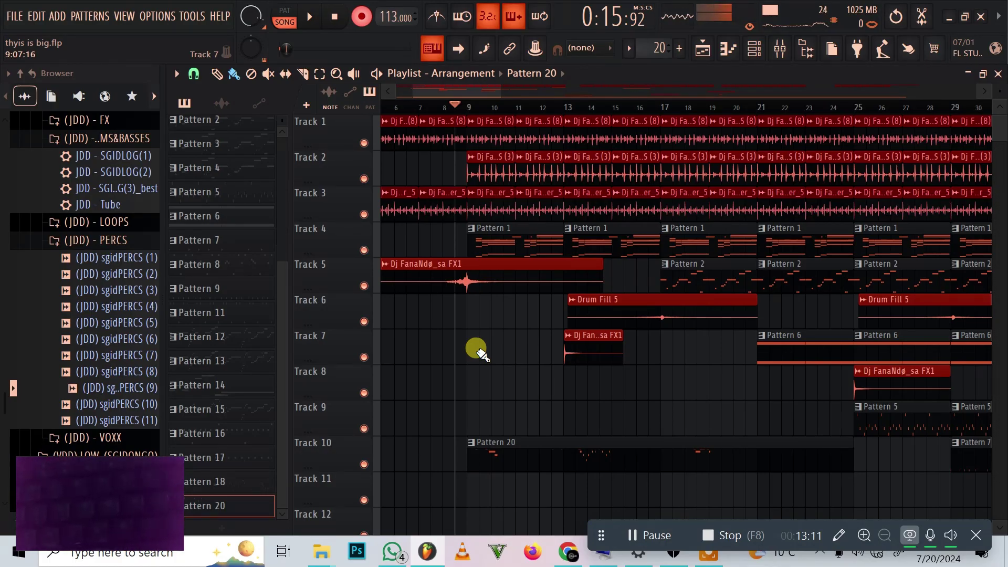
Step: Open Pattern 20's recorded notes in the Chromaphone 2 piano roll and zoom out
{"action": "double_click", "coordinate": [581, 450]}
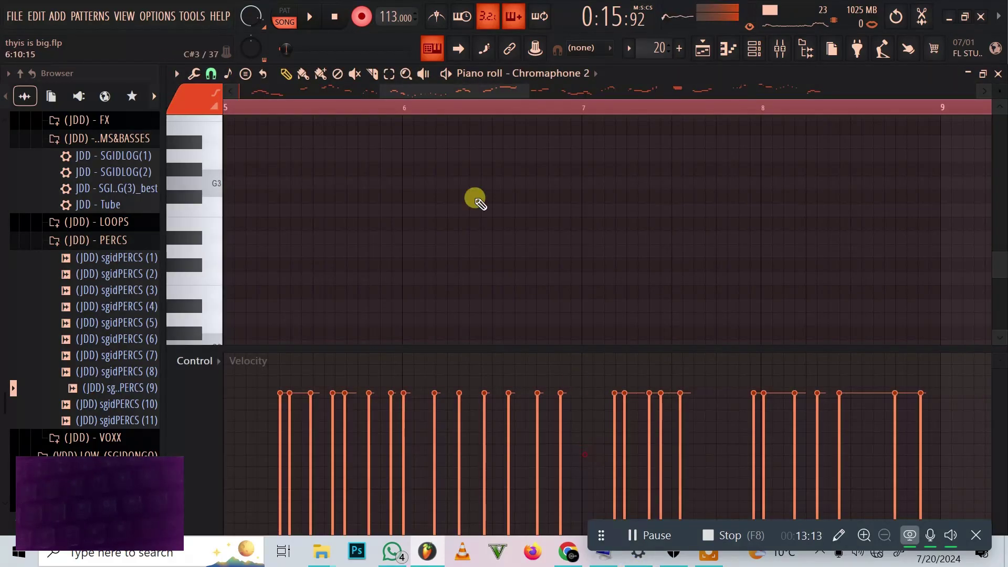
{"action": "scroll", "coordinate": [455, 168], "scroll_direction": "down", "scroll_amount": 2}
{"action": "scroll", "coordinate": [475, 104], "scroll_direction": "down", "scroll_amount": 2}
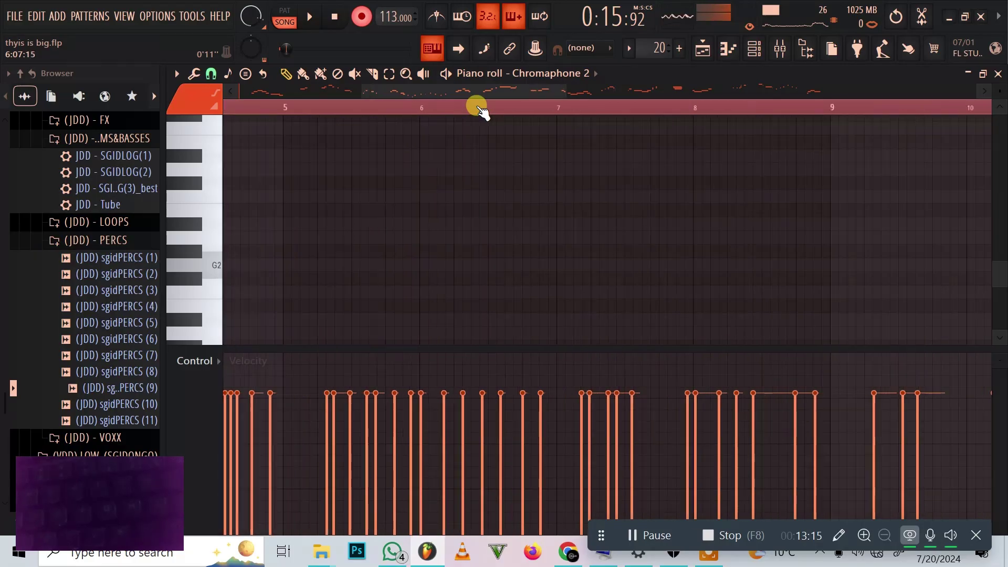
{"action": "scroll", "coordinate": [479, 110], "scroll_direction": "down", "scroll_amount": 2}
{"action": "scroll", "coordinate": [479, 109], "scroll_direction": "down", "scroll_amount": 3}
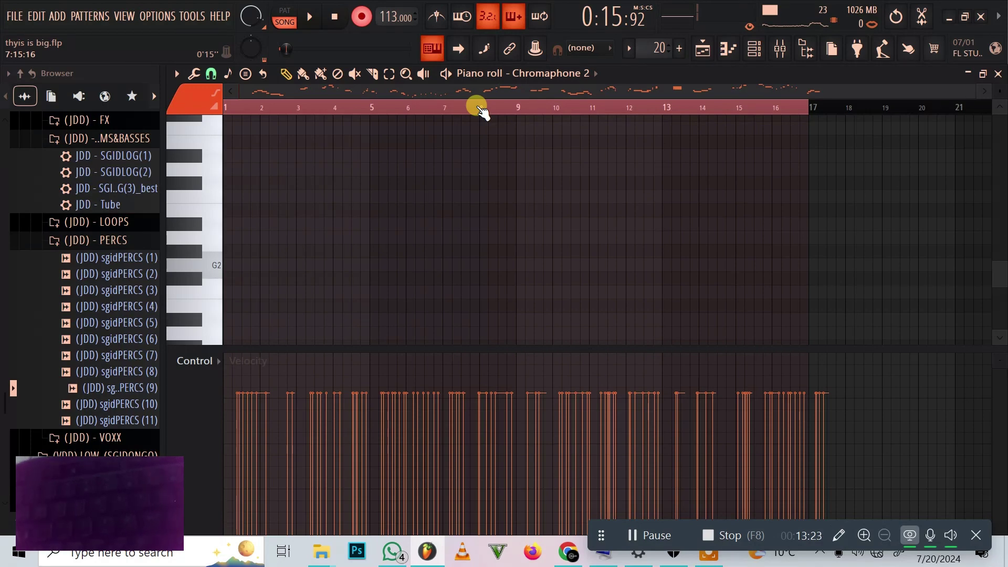
Step: Randomize the note velocities with Alt+R, leaving the strumizer unchanged
{"action": "key", "text": "alt+r"}
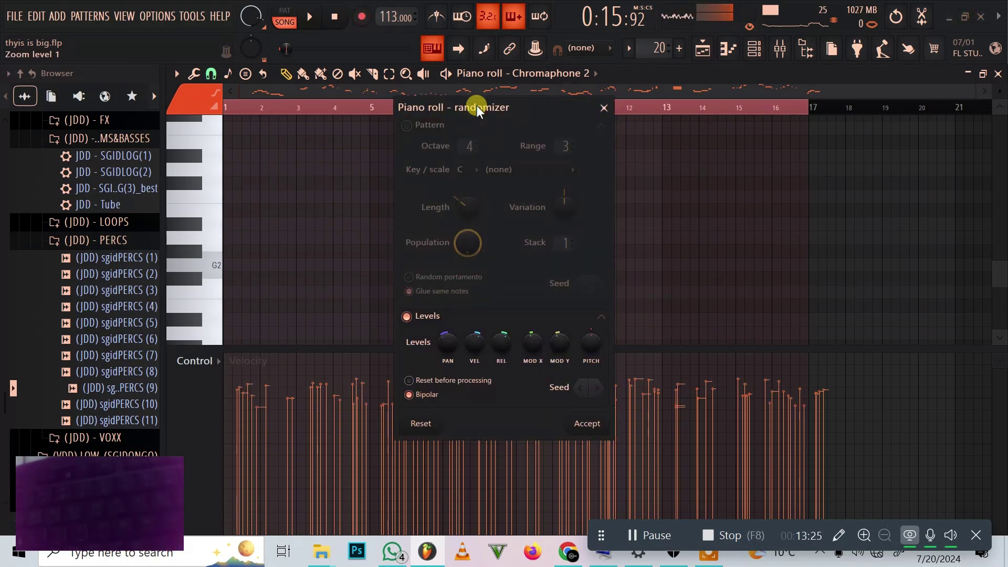
{"action": "key", "text": "Return"}
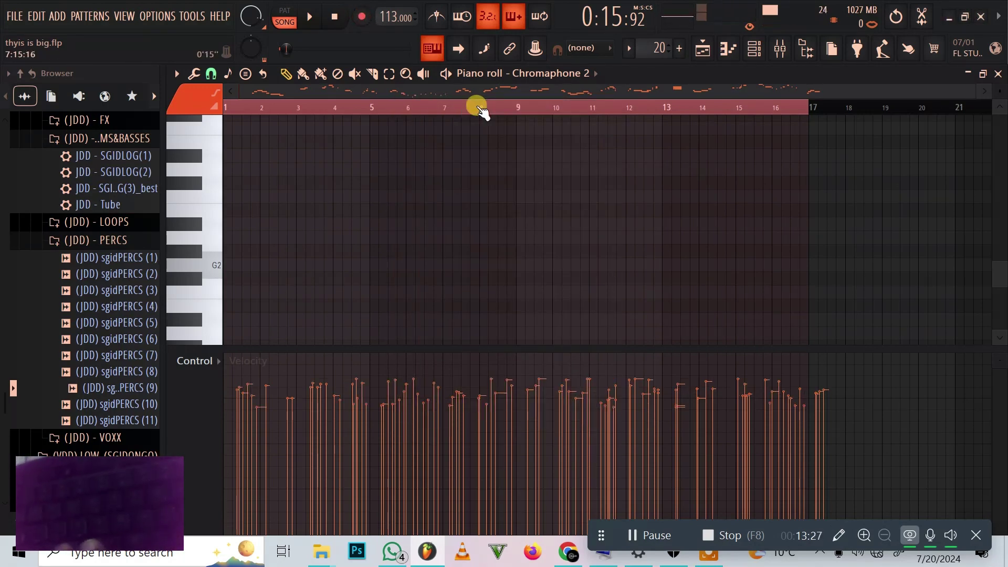
{"action": "key", "text": "alt+r"}
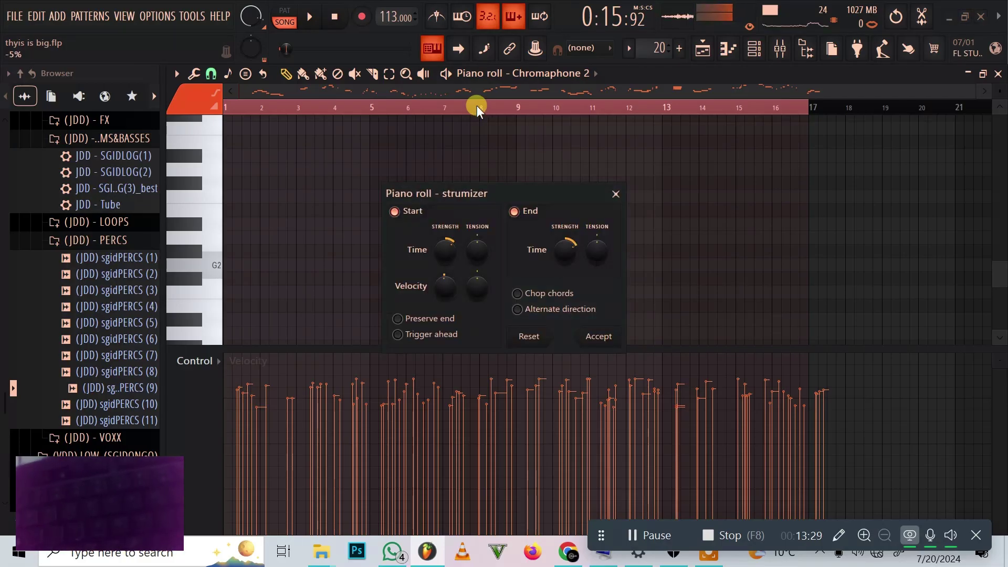
{"action": "key", "text": "Escape"}
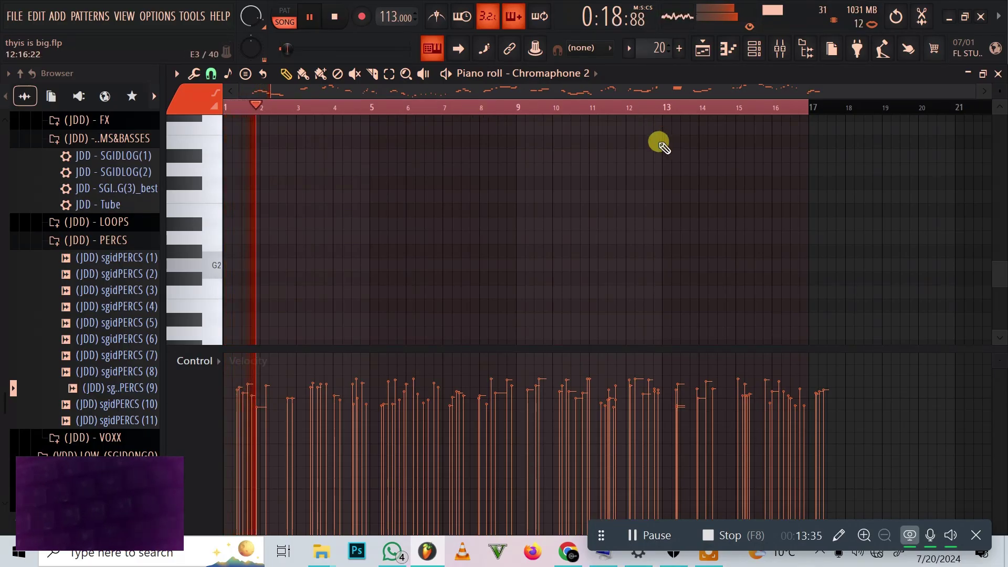
Step: Let the humanized melody play with its notes in view, then pause playback
{"action": "scroll", "coordinate": [636, 197], "scroll_direction": "down", "scroll_amount": 5}
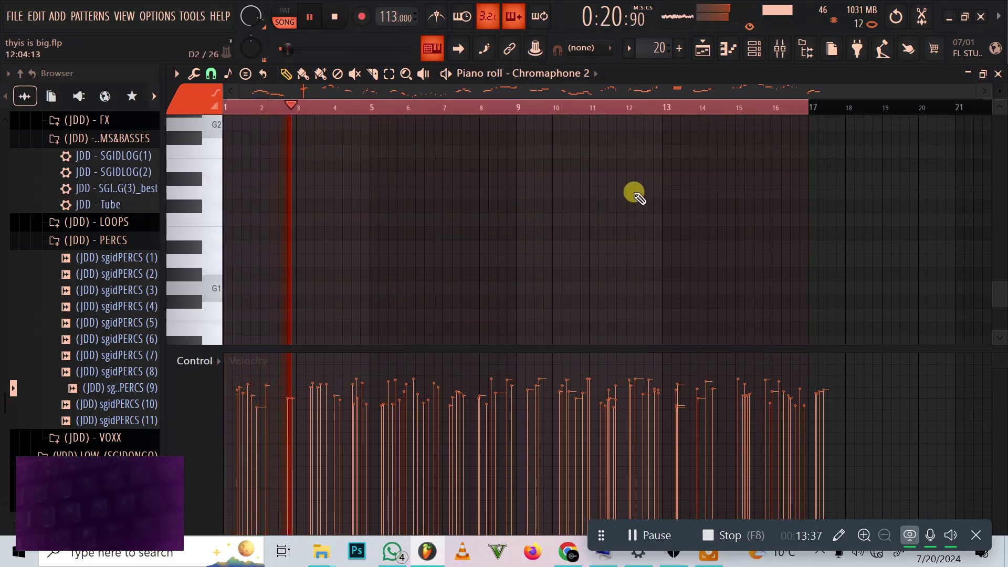
{"action": "scroll", "coordinate": [637, 197], "scroll_direction": "up", "scroll_amount": 9}
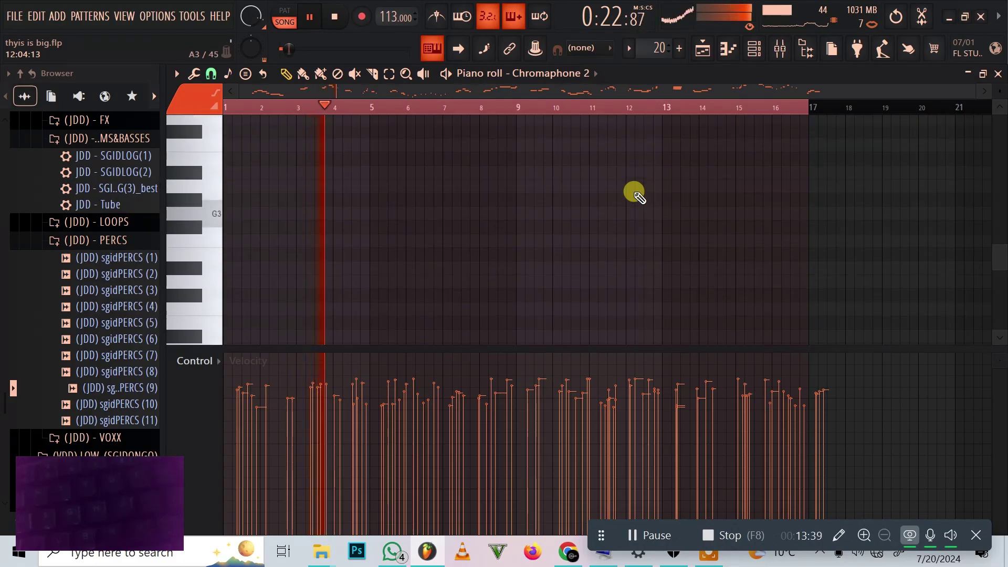
{"action": "scroll", "coordinate": [637, 196], "scroll_direction": "up", "scroll_amount": 14}
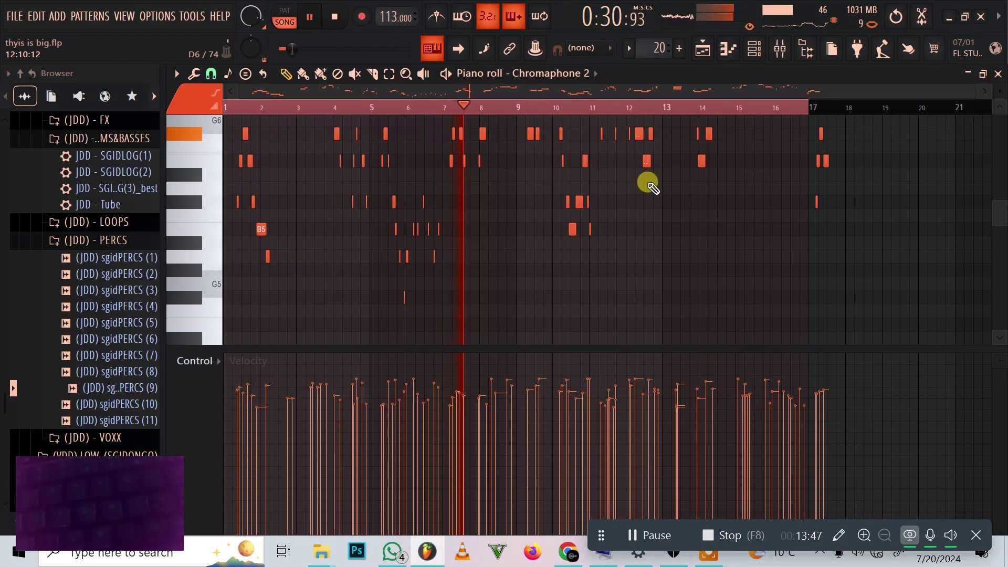
{"action": "scroll", "coordinate": [651, 187], "scroll_direction": "up", "scroll_amount": 3}
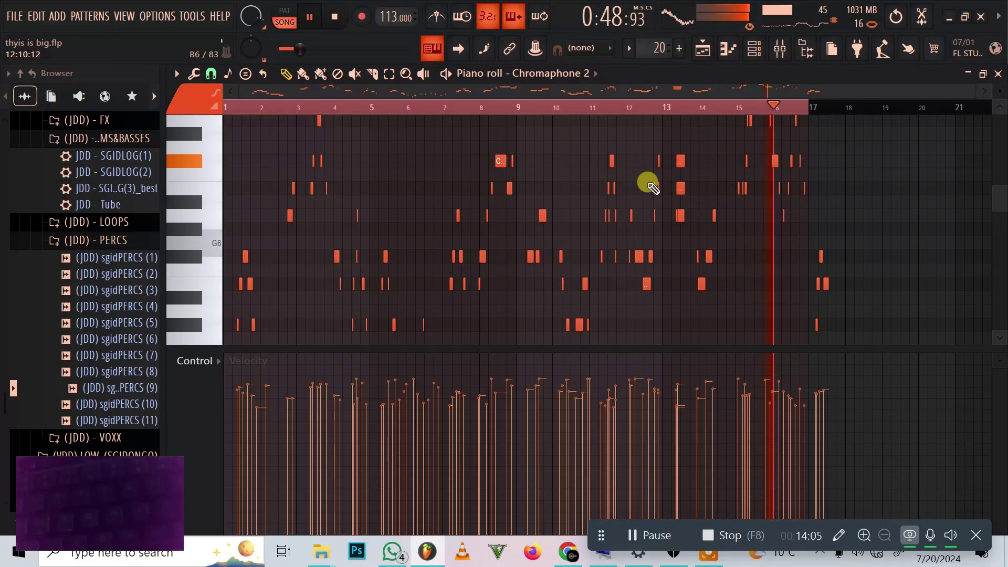
{"action": "left_click", "coordinate": [308, 18]}
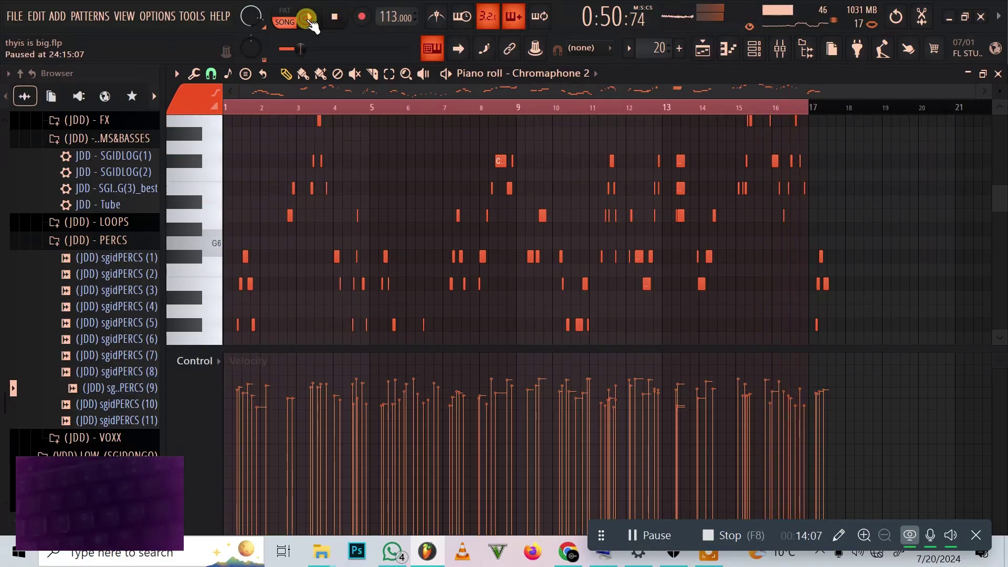